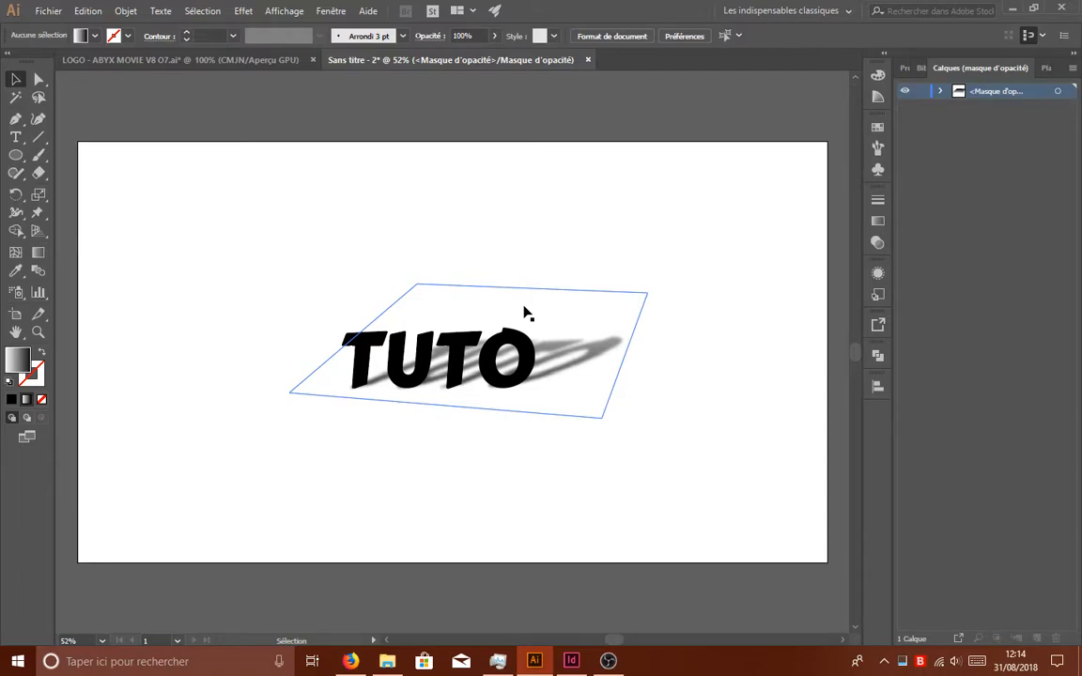
# - Create a new document from the Web - Large preset at 1920 x 1080 px
pyautogui.click(589, 340)
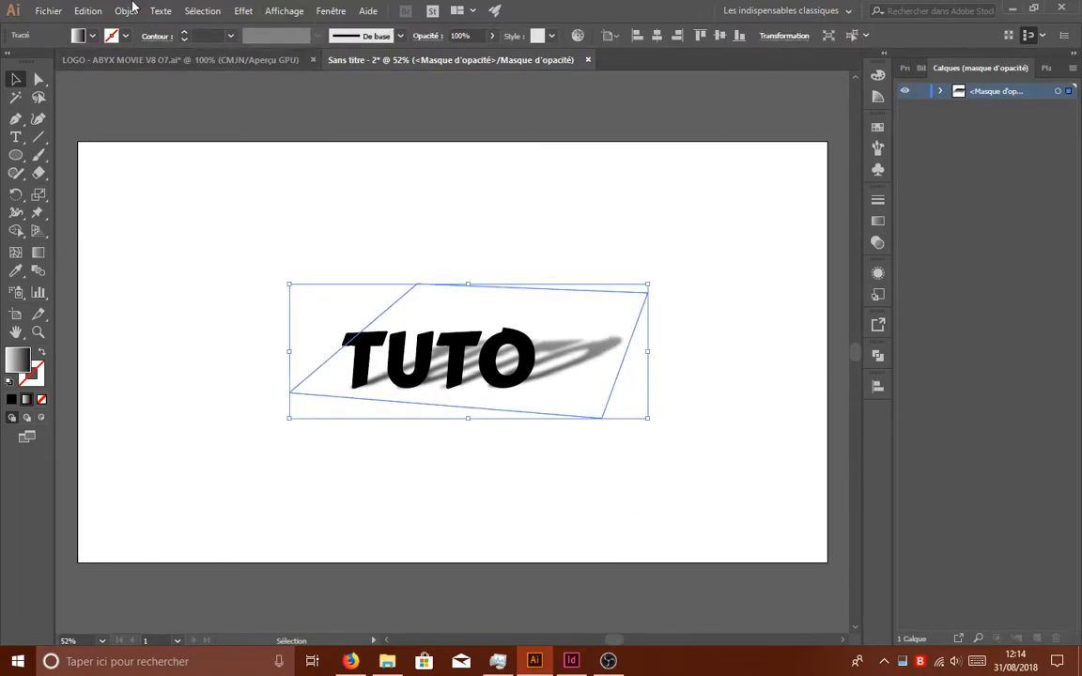
pyautogui.click(48, 11)
pyautogui.click(73, 28)
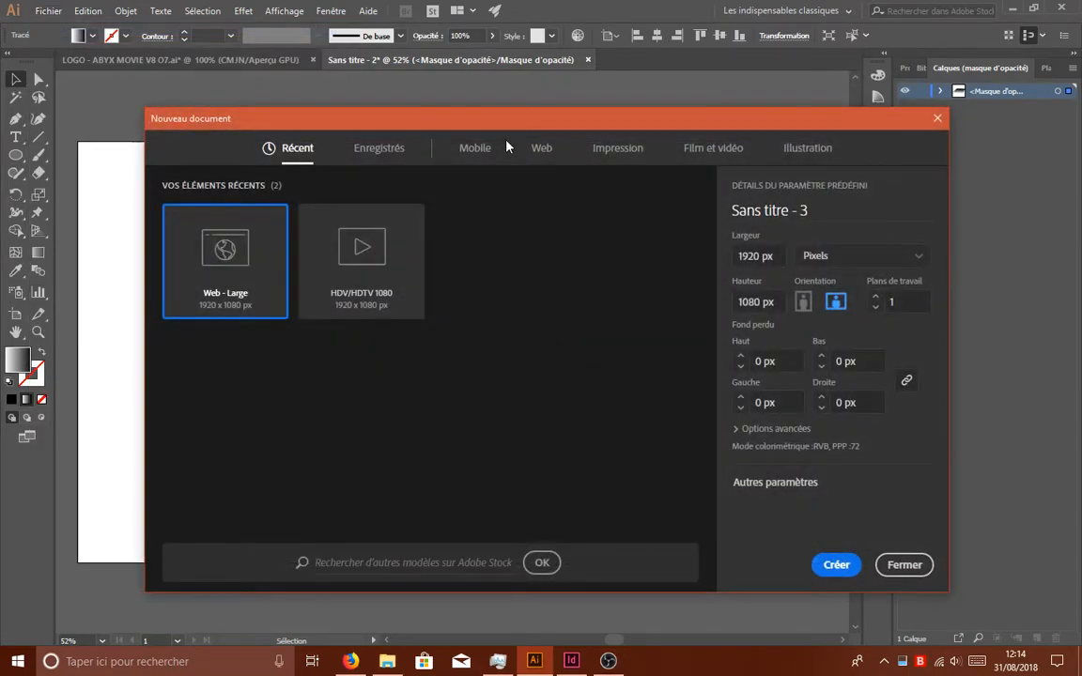
pyautogui.click(620, 148)
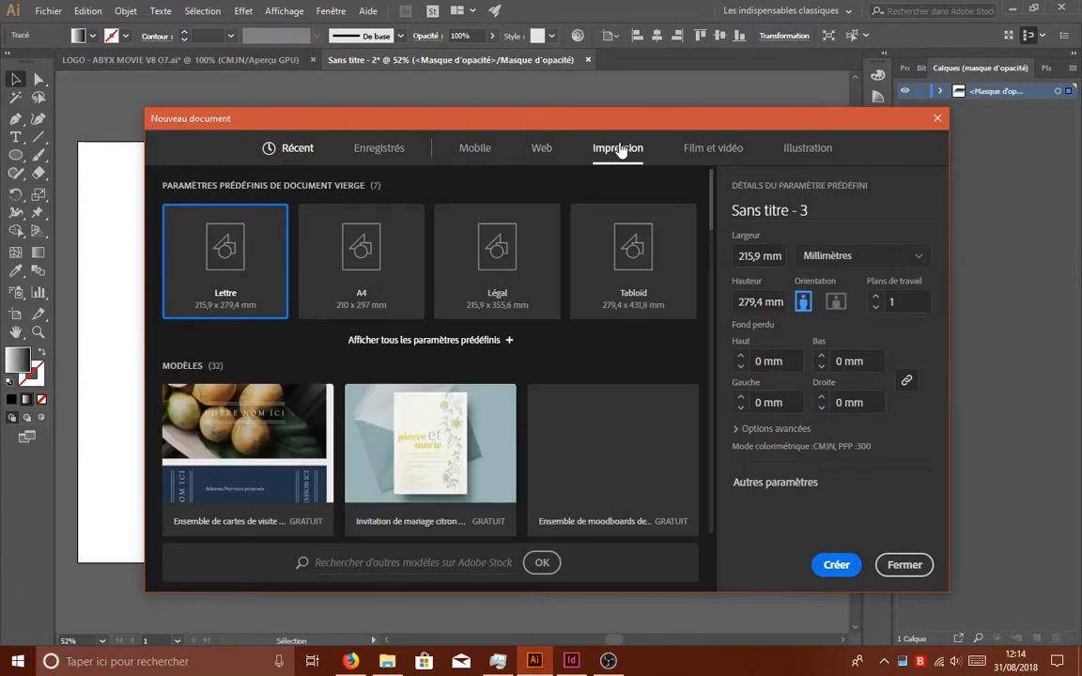
pyautogui.click(537, 151)
pyautogui.click(361, 258)
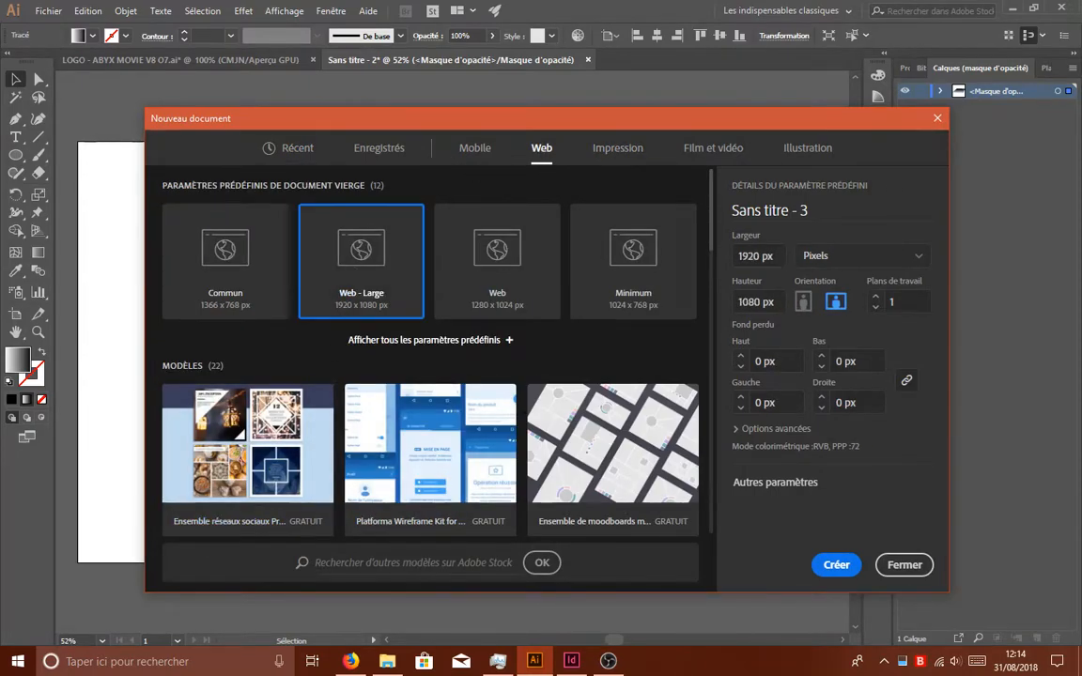
pyautogui.click(835, 565)
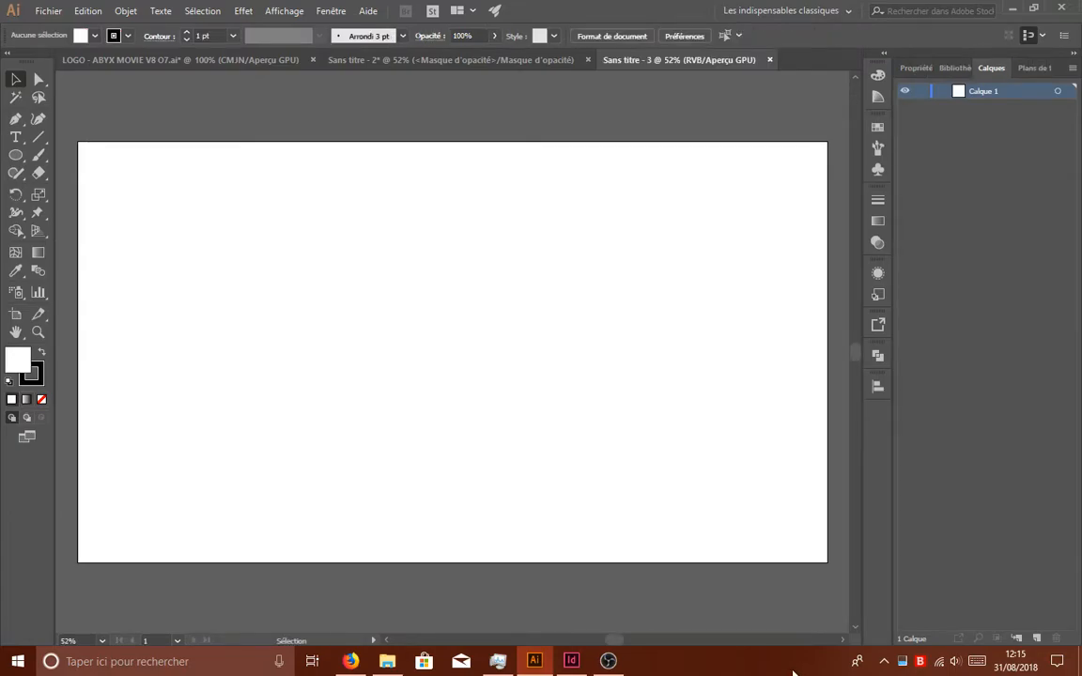
# - Add a text frame across the middle of the artboard reading TUTO and set its font to Carter One
pyautogui.click(16, 137)
pyautogui.moveTo(235, 220); pyautogui.dragTo(619, 419)
pyautogui.press('BackSpace')
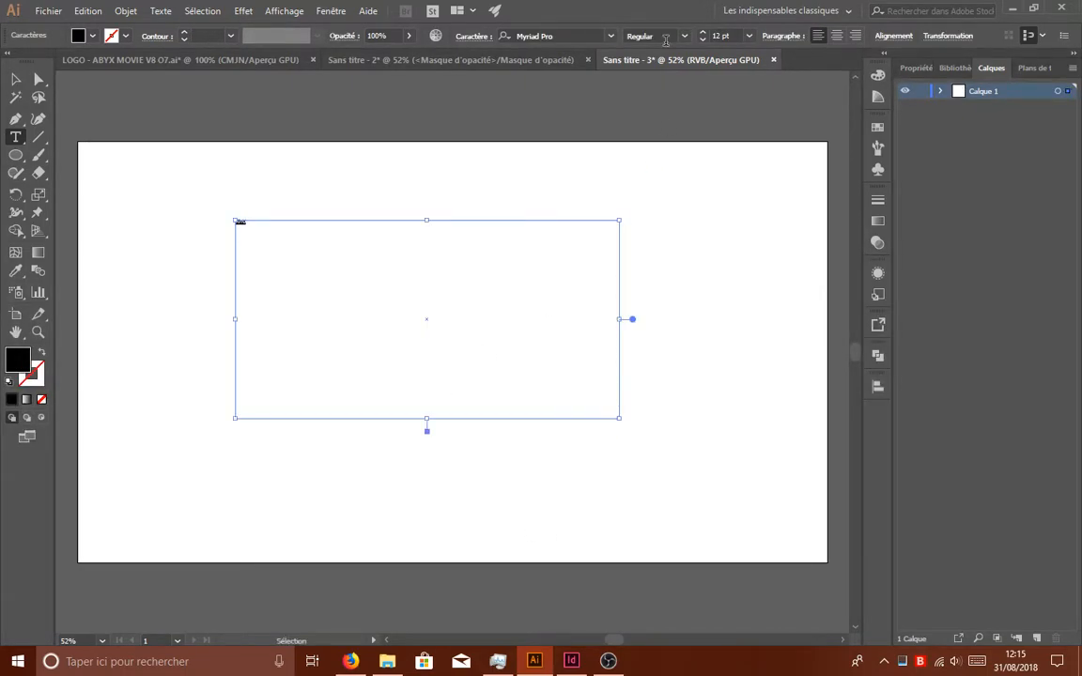
pyautogui.click(550, 34)
pyautogui.write('cart')
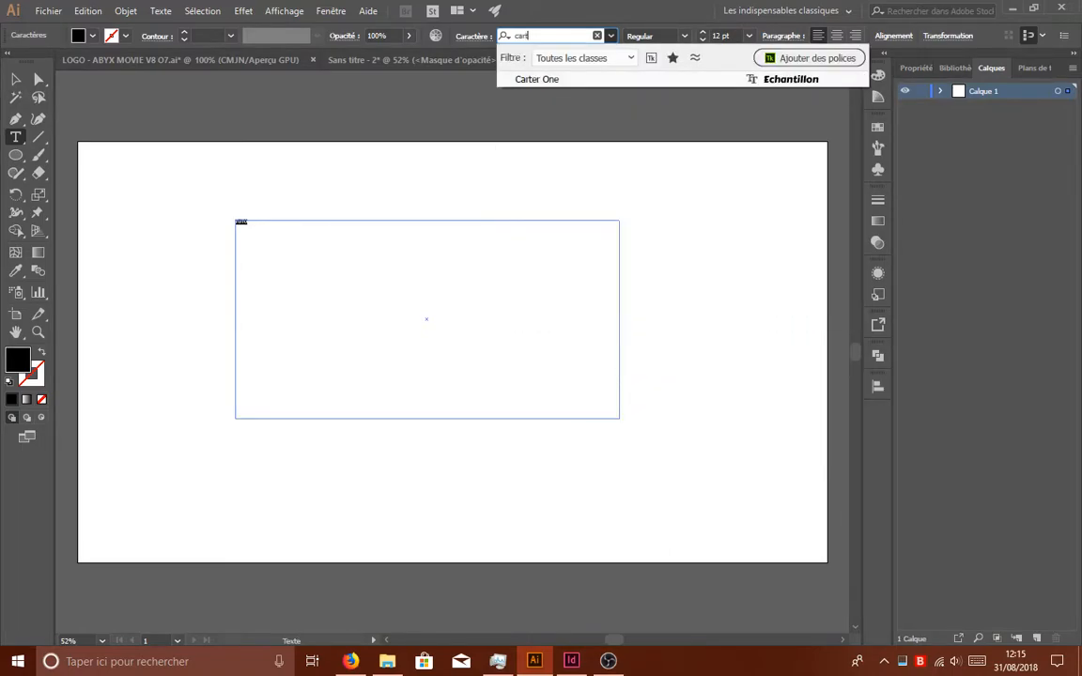
pyautogui.click(544, 79)
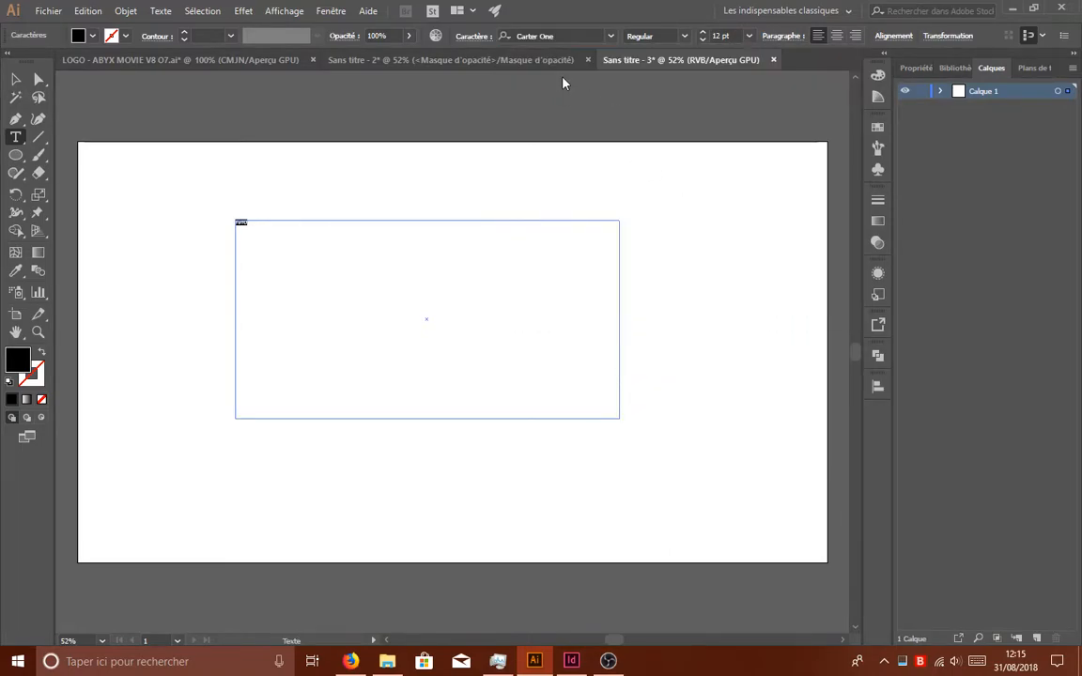
# - Try font sizes of 72 pt and 400 pt on the word TUTO
pyautogui.click(748, 35)
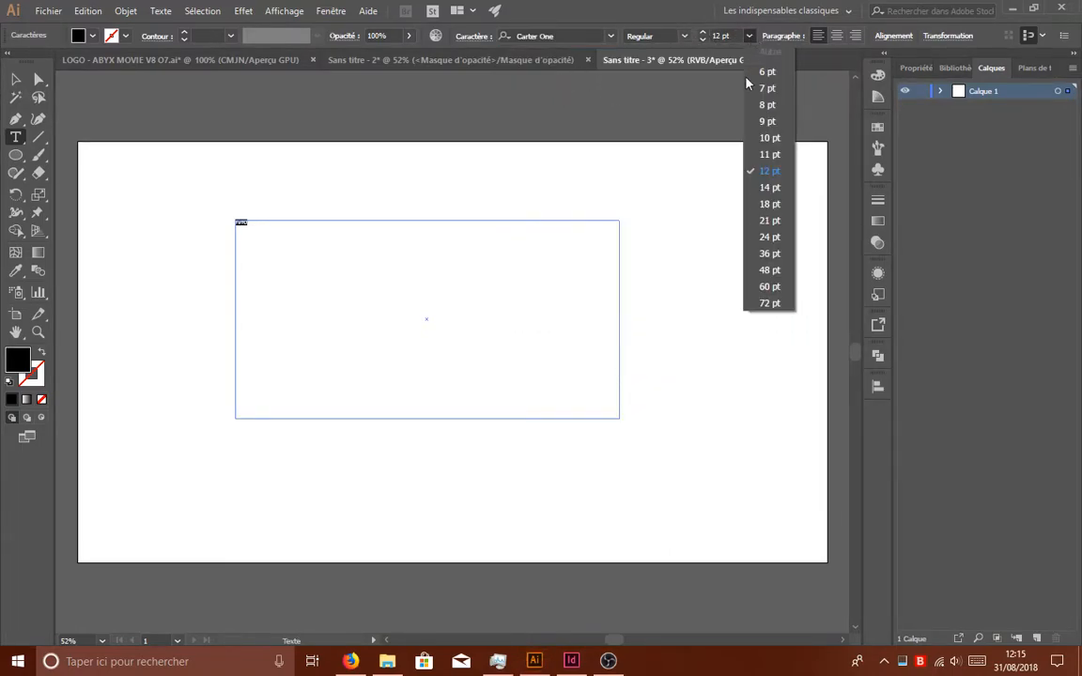
pyautogui.click(778, 302)
pyautogui.click(732, 36)
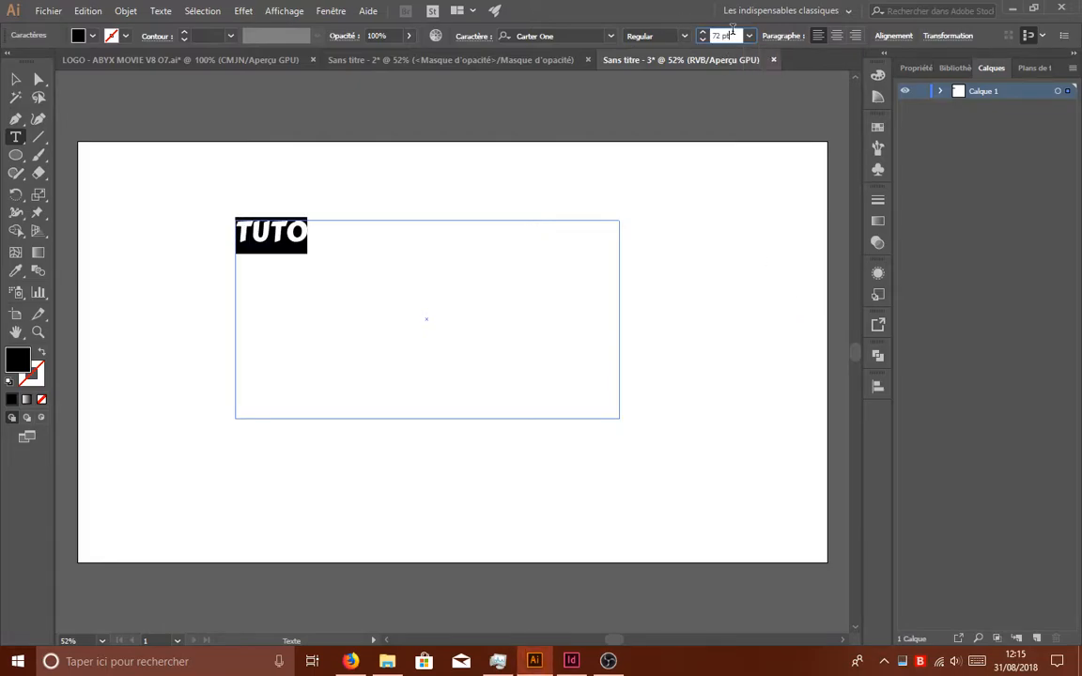
pyautogui.write('400')
pyautogui.press('Return')
# - Set the font size of TUTO to 250 pt and finish editing the text
pyautogui.click(737, 35)
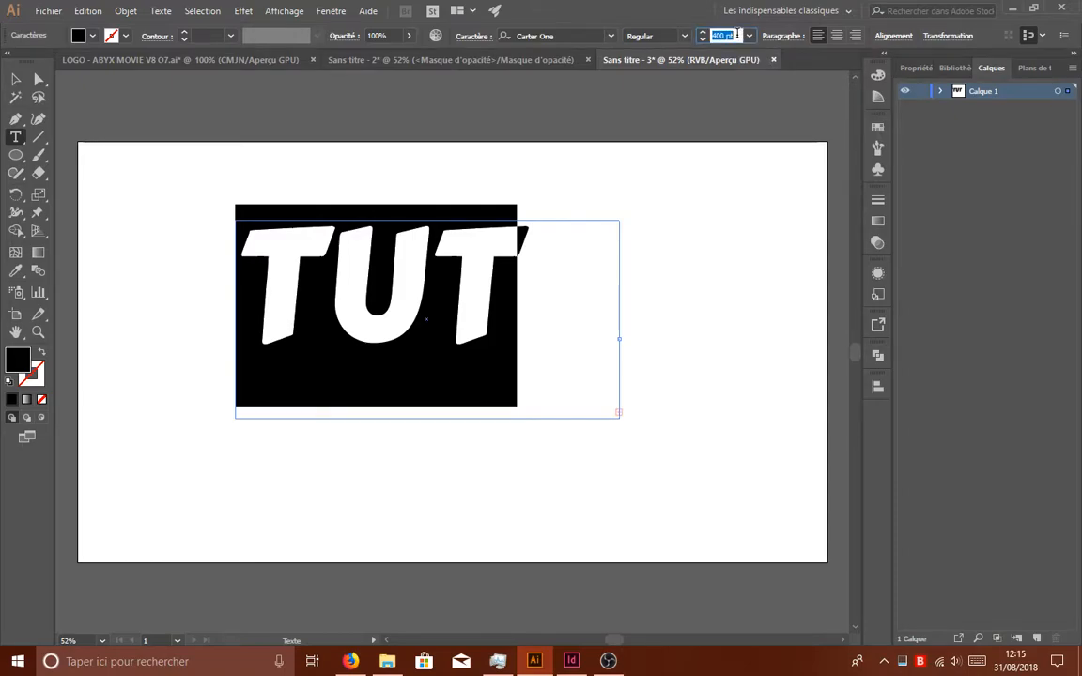
pyautogui.write('250')
pyautogui.press('Return')
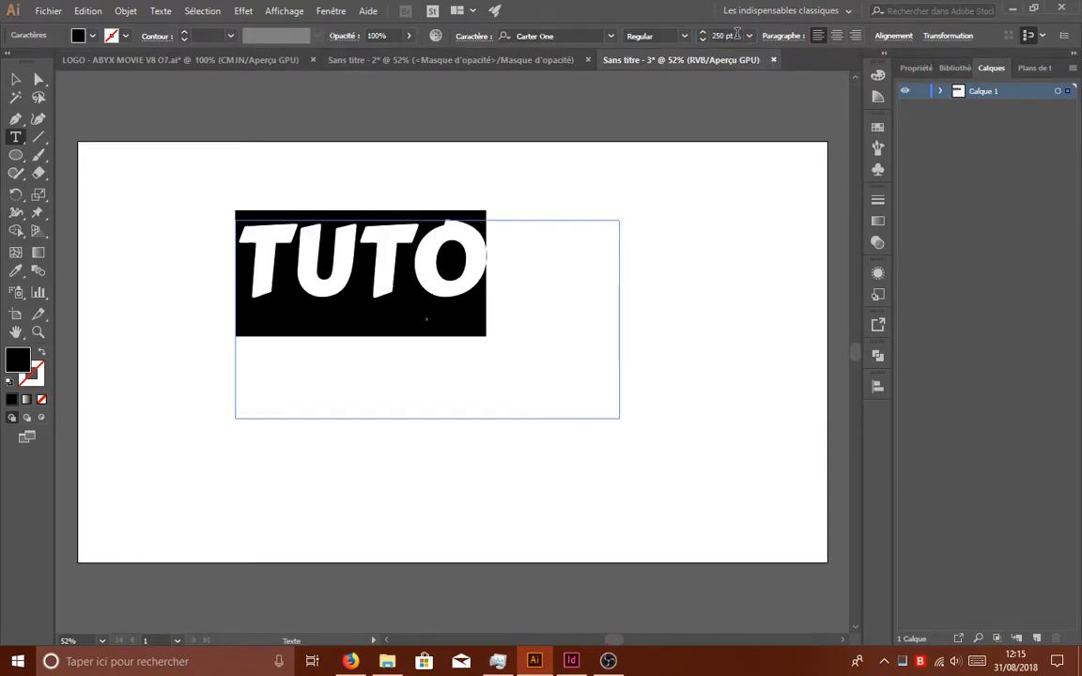
pyautogui.press('Escape')
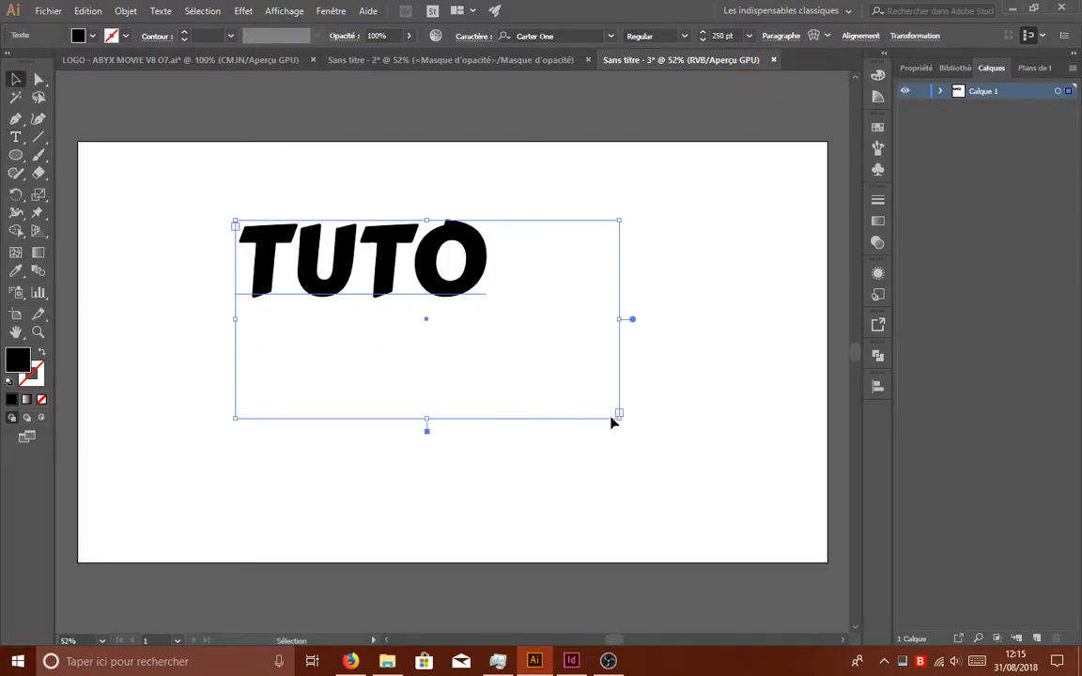
# - Shrink the text frame to fit closely around TUTO and move it near the centre of the artboard
pyautogui.moveTo(619, 418); pyautogui.dragTo(497, 302)
pyautogui.moveTo(457, 242); pyautogui.dragTo(501, 311)
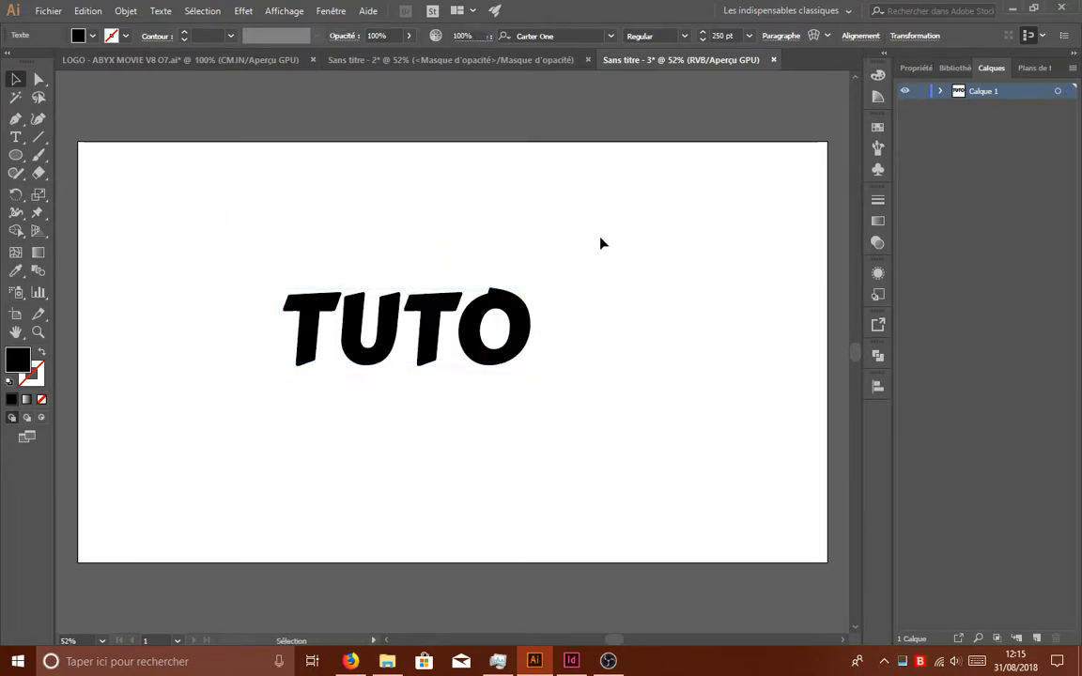
pyautogui.click(598, 397)
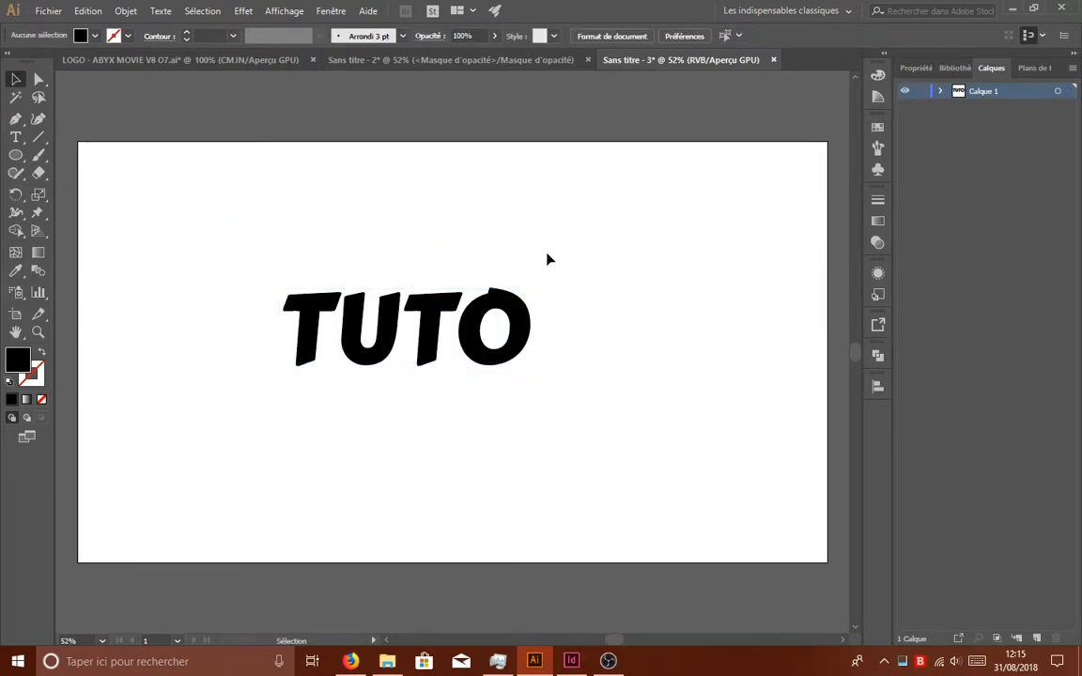
# - Duplicate the TUTO text and align the copy exactly over the original
pyautogui.moveTo(581, 240); pyautogui.dragTo(306, 399)
pyautogui.hotkey('ctrl', 'c')
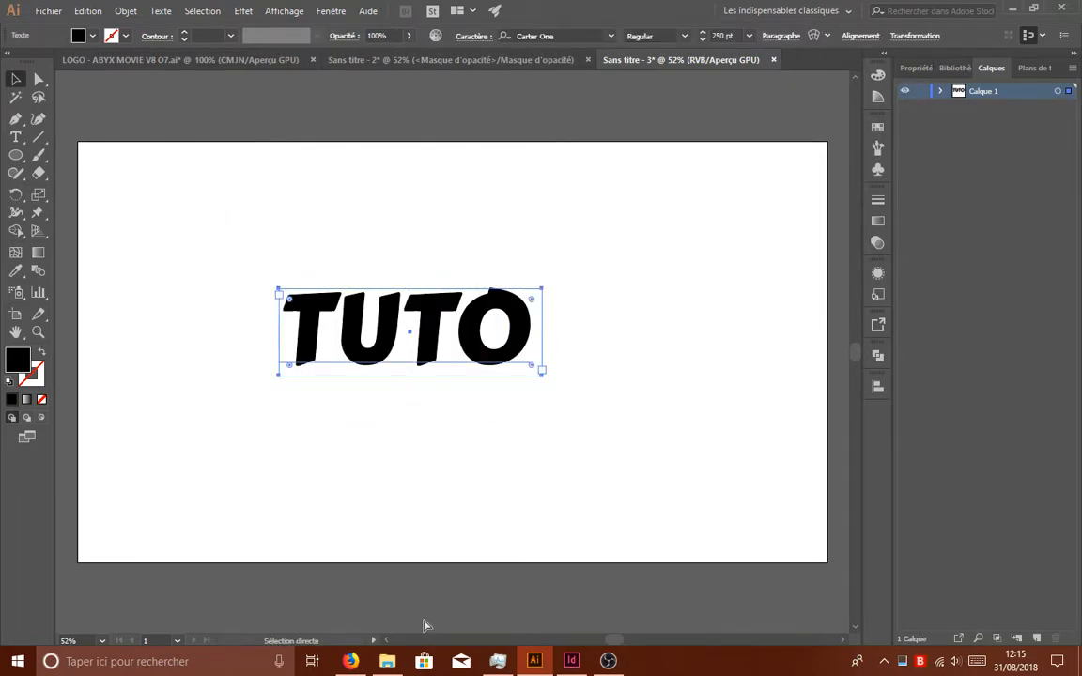
pyautogui.hotkey('ctrl', 'v')
pyautogui.moveTo(547, 339); pyautogui.dragTo(505, 312)
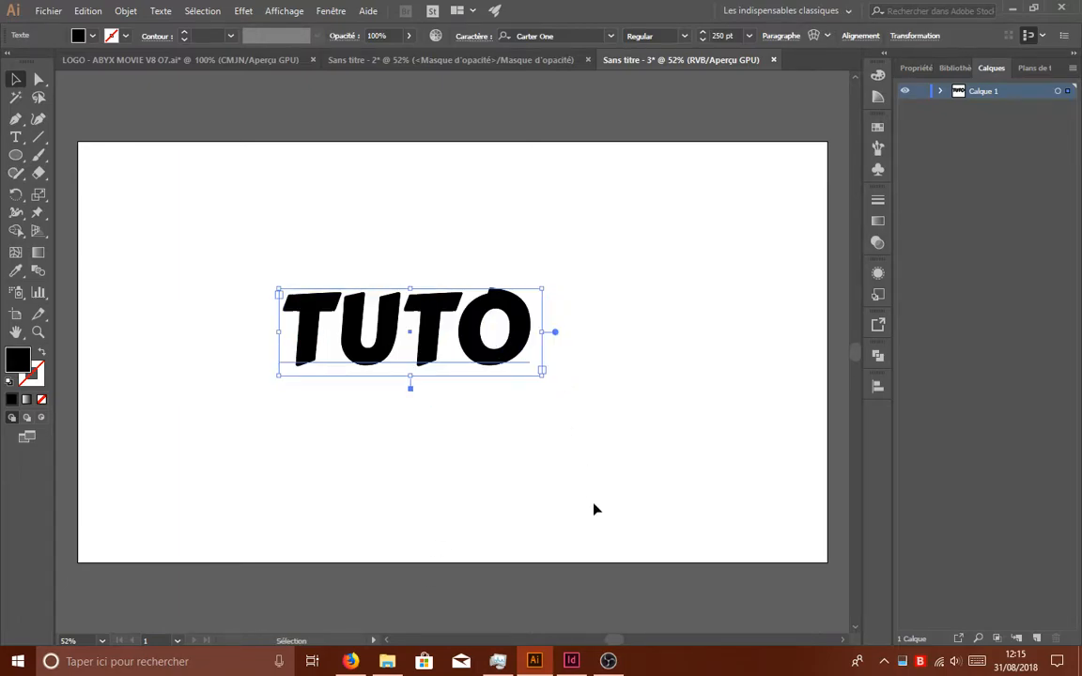
pyautogui.click(941, 92)
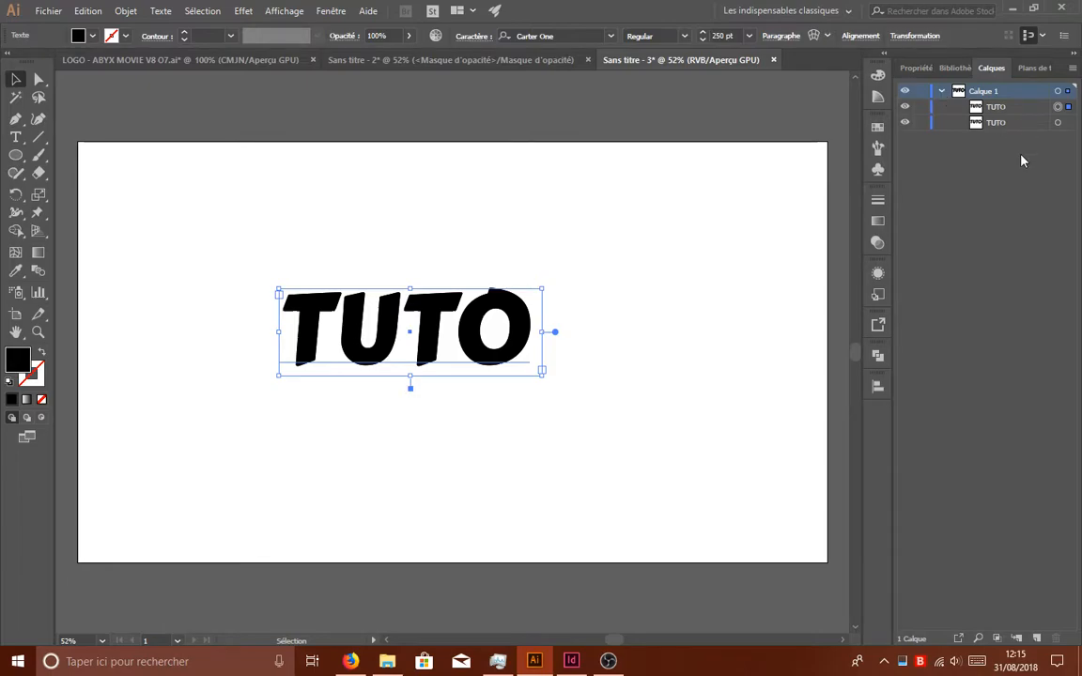
pyautogui.click(941, 91)
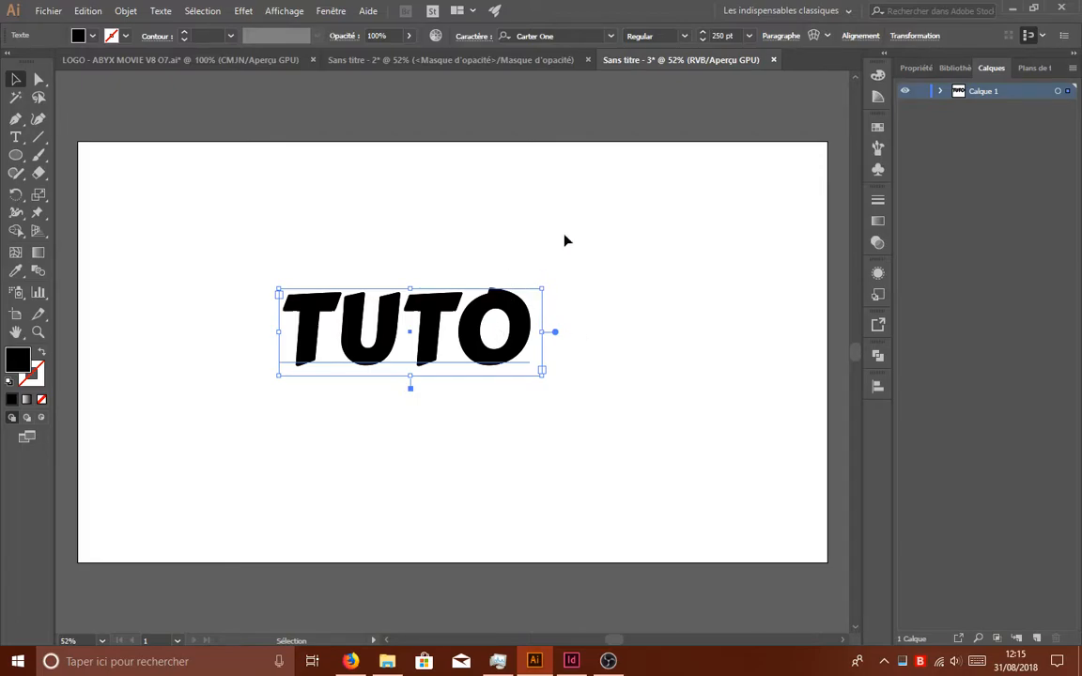
# - Shear the upper TUTO copy strongly to the right so it slants like a long cast shadow
pyautogui.click(908, 39)
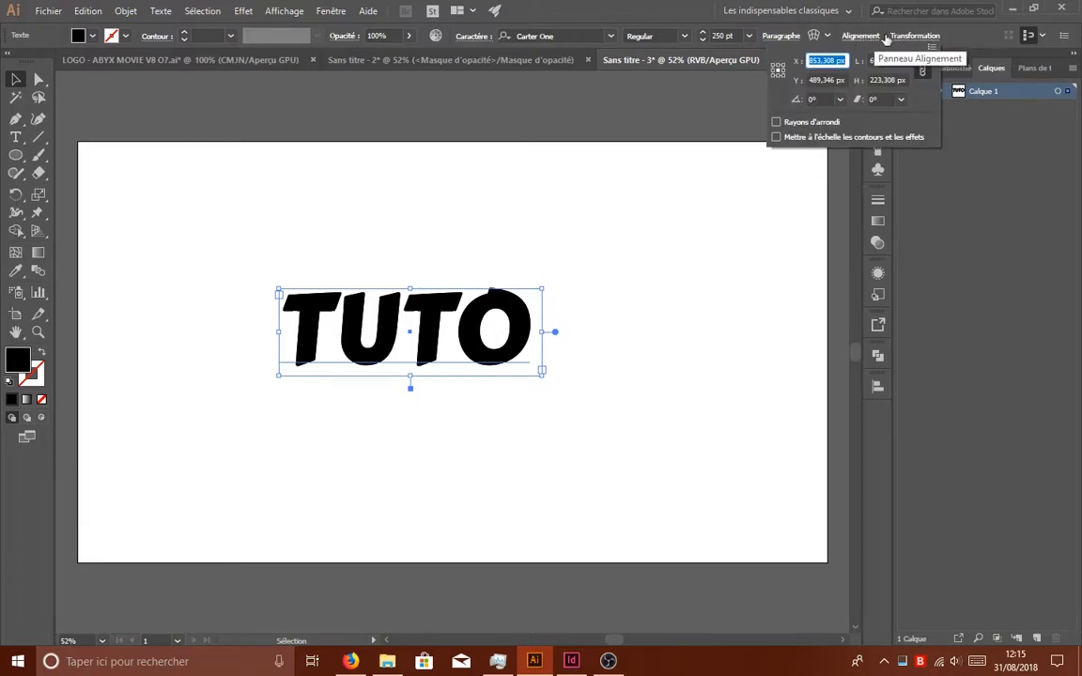
pyautogui.click(883, 99)
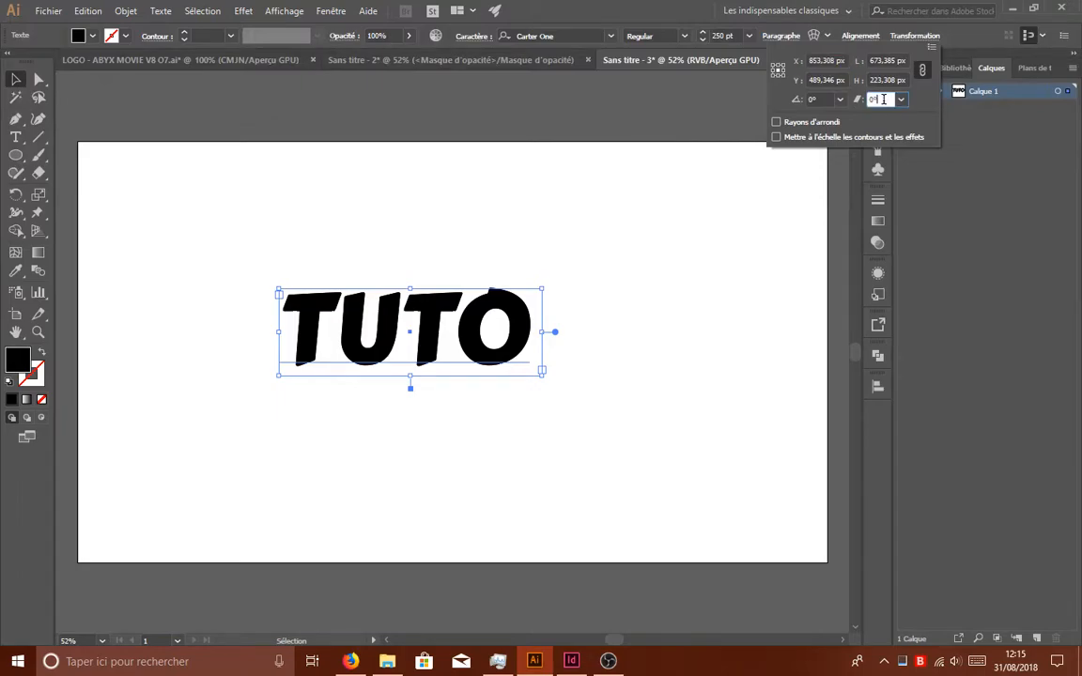
pyautogui.click(820, 98)
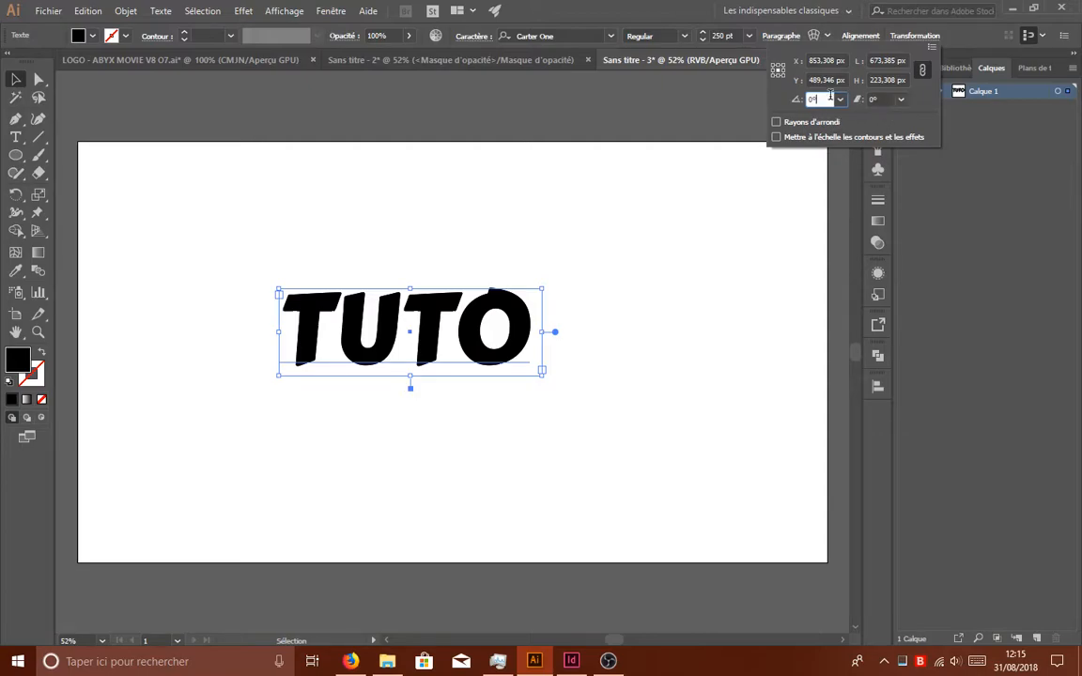
pyautogui.click(883, 98)
pyautogui.press('Up')
pyautogui.press('Up')
pyautogui.press('Up')
pyautogui.press('Up')
pyautogui.press('Up')
pyautogui.press('Up')
pyautogui.press('Up')
pyautogui.press('Up')
pyautogui.press('Up')
pyautogui.press('Up')
pyautogui.press('Up')
pyautogui.press('Up')
pyautogui.press('Up')
pyautogui.press('Up')
pyautogui.press('Up')
pyautogui.press('Up')
pyautogui.press('Up')
pyautogui.press('Up')
pyautogui.press('Up')
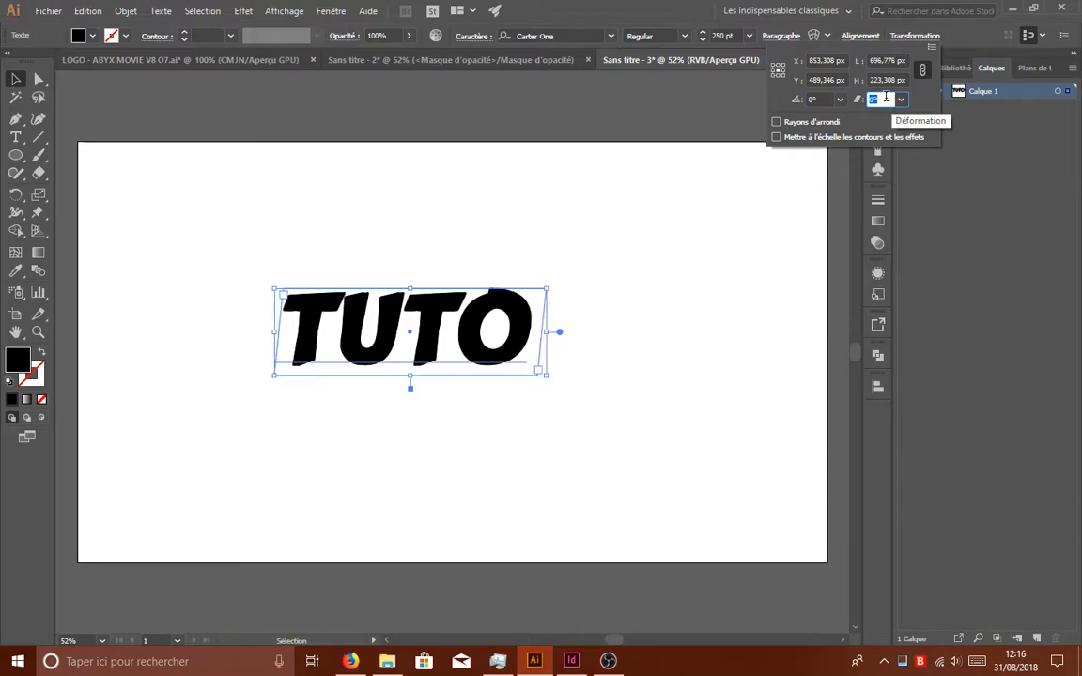
pyautogui.press('Up')
pyautogui.press('Up')
pyautogui.press('Up')
pyautogui.press('Up')
pyautogui.press('Up')
pyautogui.press('Up')
pyautogui.press('Up')
pyautogui.press('Up')
pyautogui.press('Up')
pyautogui.press('Up')
pyautogui.press('Up')
pyautogui.press('Up')
pyautogui.press('Up')
pyautogui.press('Up')
pyautogui.press('Up')
pyautogui.press('Up')
pyautogui.press('Up')
pyautogui.press('Up')
pyautogui.press('Up')
pyautogui.press('Up')
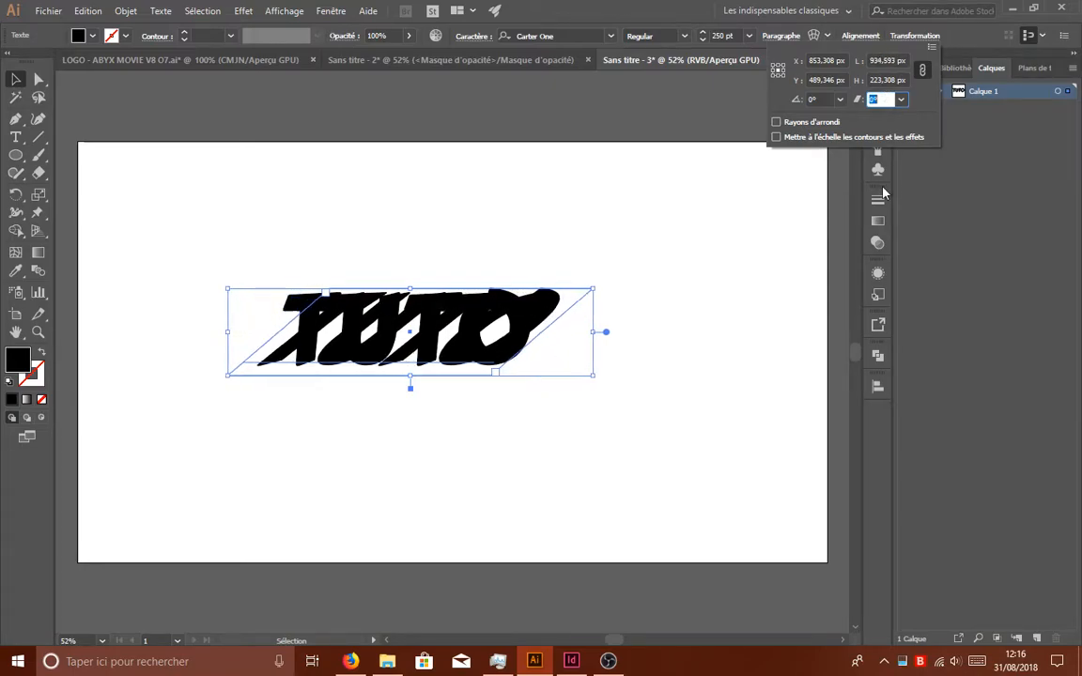
pyautogui.press('Up')
pyautogui.press('Up')
pyautogui.press('Up')
pyautogui.press('Up')
pyautogui.press('Up')
pyautogui.press('Up')
pyautogui.press('Up')
pyautogui.press('Up')
pyautogui.press('Up')
pyautogui.press('Up')
pyautogui.press('Up')
pyautogui.press('Up')
pyautogui.press('Up')
pyautogui.press('Up')
pyautogui.press('Up')
pyautogui.press('Up')
pyautogui.press('Up')
pyautogui.press('Up')
pyautogui.press('Up')
pyautogui.press('Up')
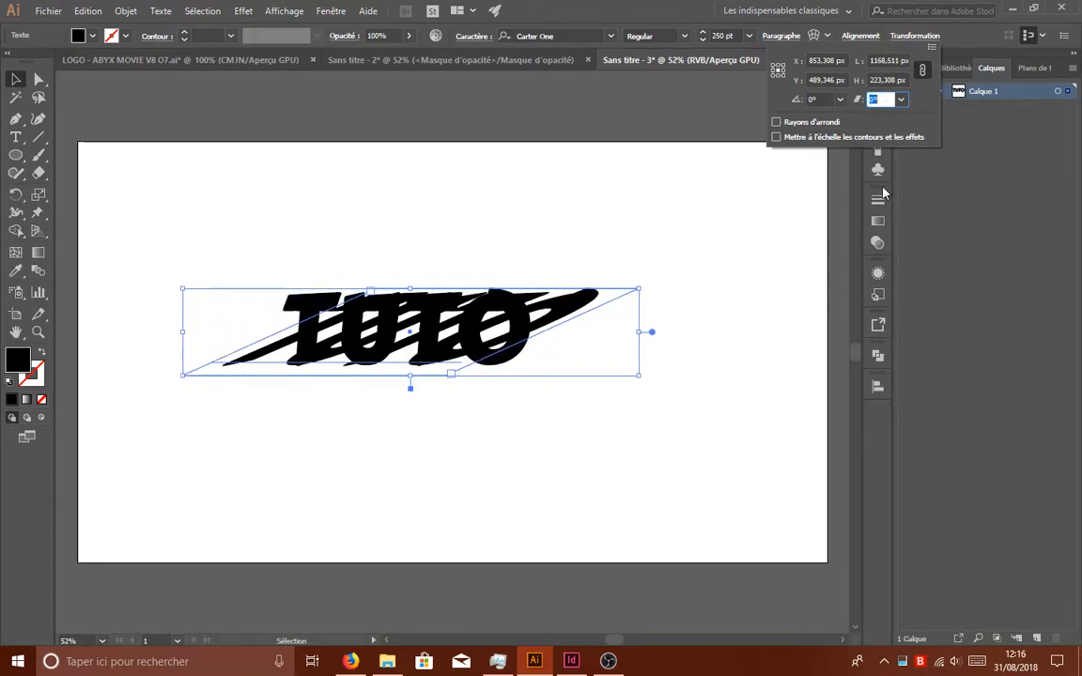
pyautogui.press('Up')
pyautogui.press('Up')
pyautogui.press('Up')
pyautogui.press('Up')
pyautogui.press('Up')
pyautogui.press('Up')
pyautogui.press('Up')
pyautogui.press('Up')
pyautogui.press('Up')
pyautogui.press('Up')
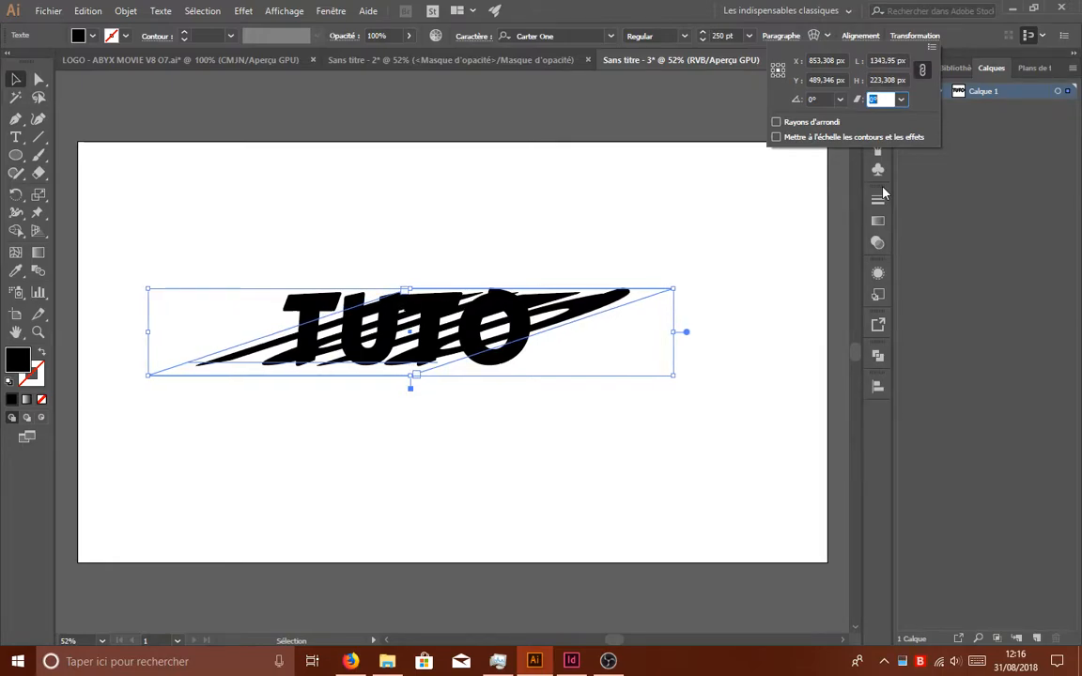
pyautogui.click(593, 297)
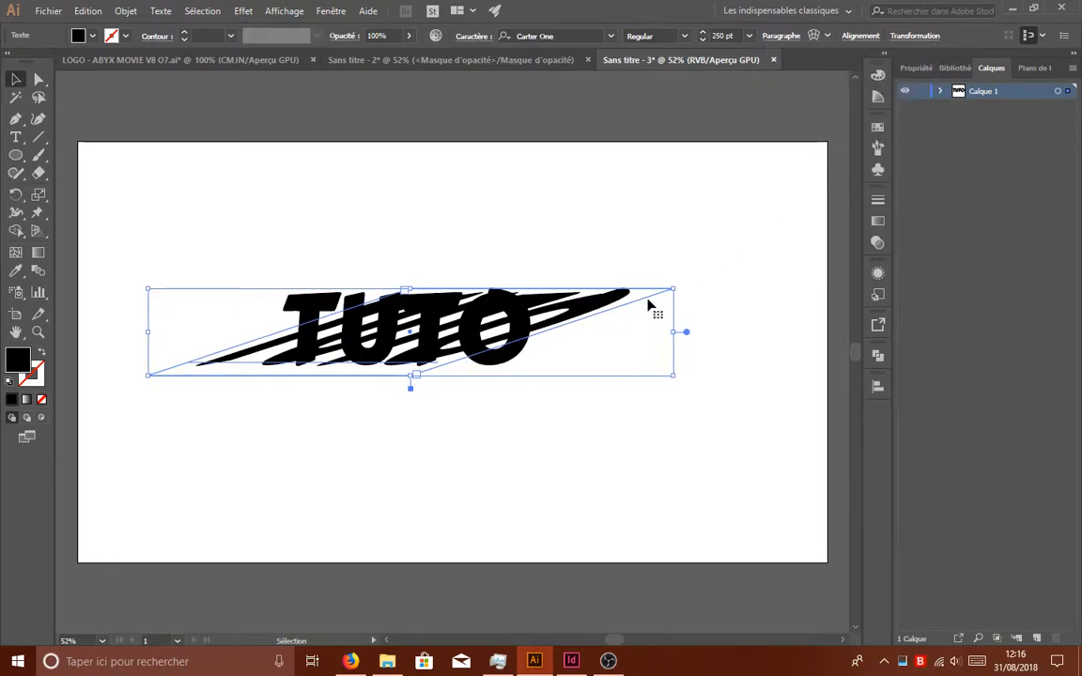
# - Move the sheared copy right until its letter bases meet the bases of the original TUTO letters
pyautogui.moveTo(593, 296); pyautogui.dragTo(691, 296)
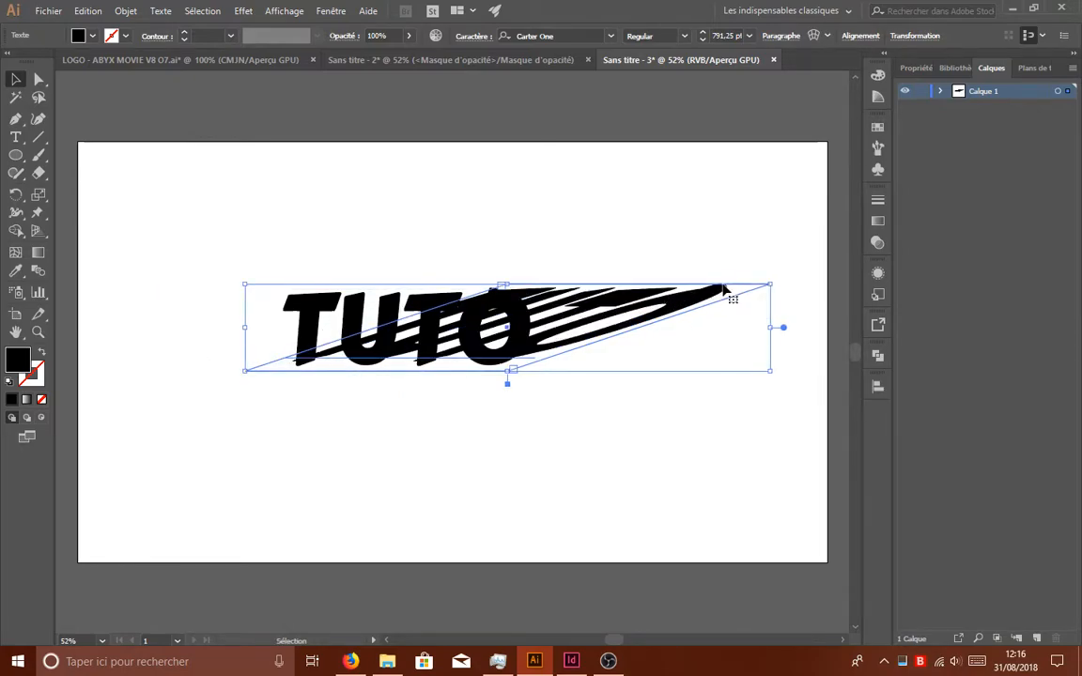
pyautogui.moveTo(647, 316); pyautogui.dragTo(655, 321)
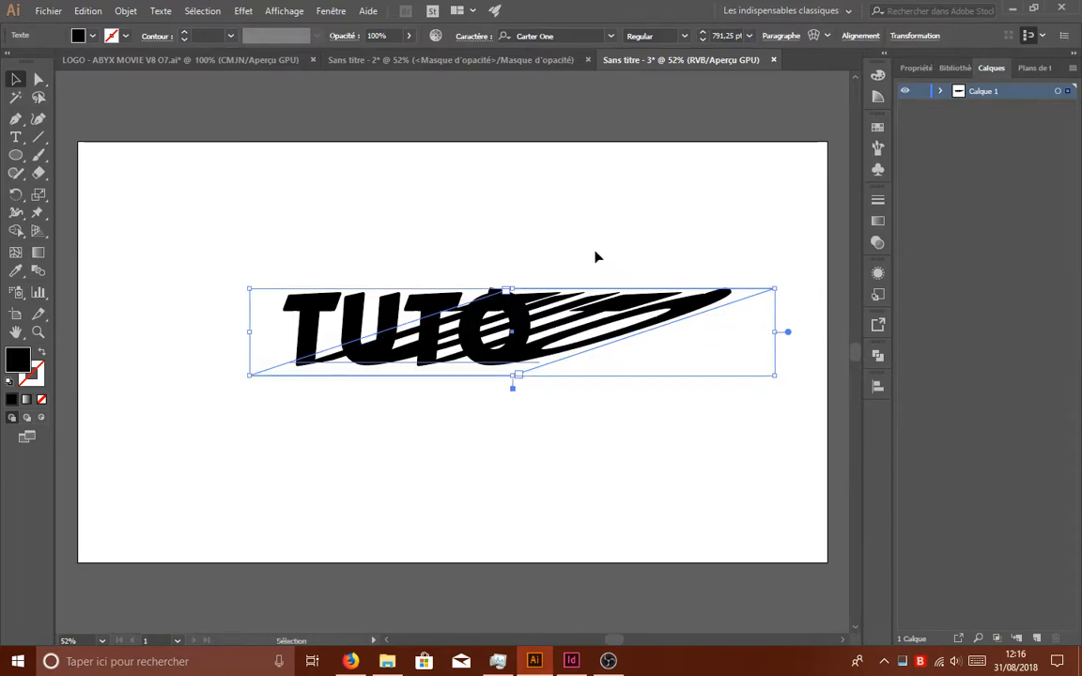
pyautogui.click(596, 254)
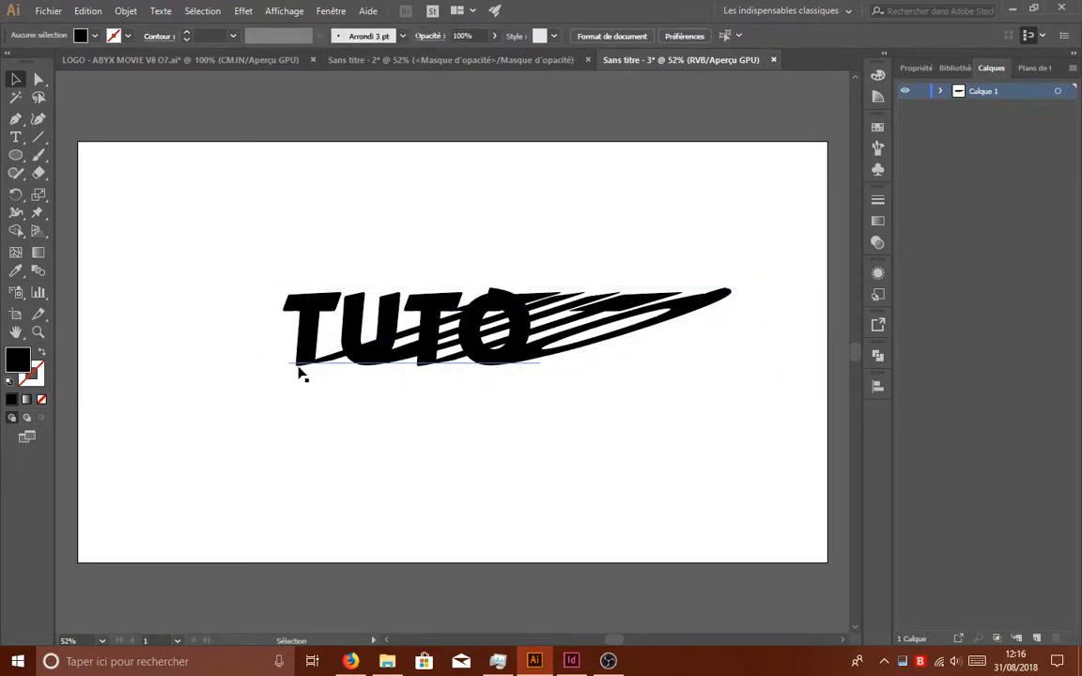
# - Apply a Gaussian Blur with a 3.7 pixel radius to the sheared TUTO copy
pyautogui.click(633, 309)
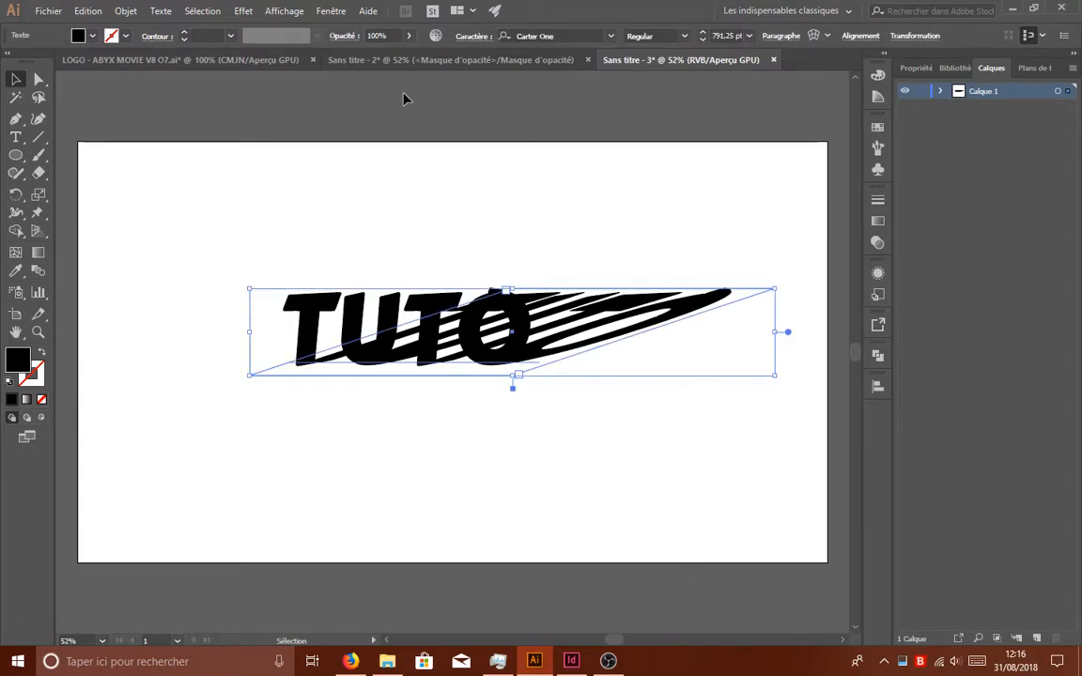
pyautogui.click(243, 10)
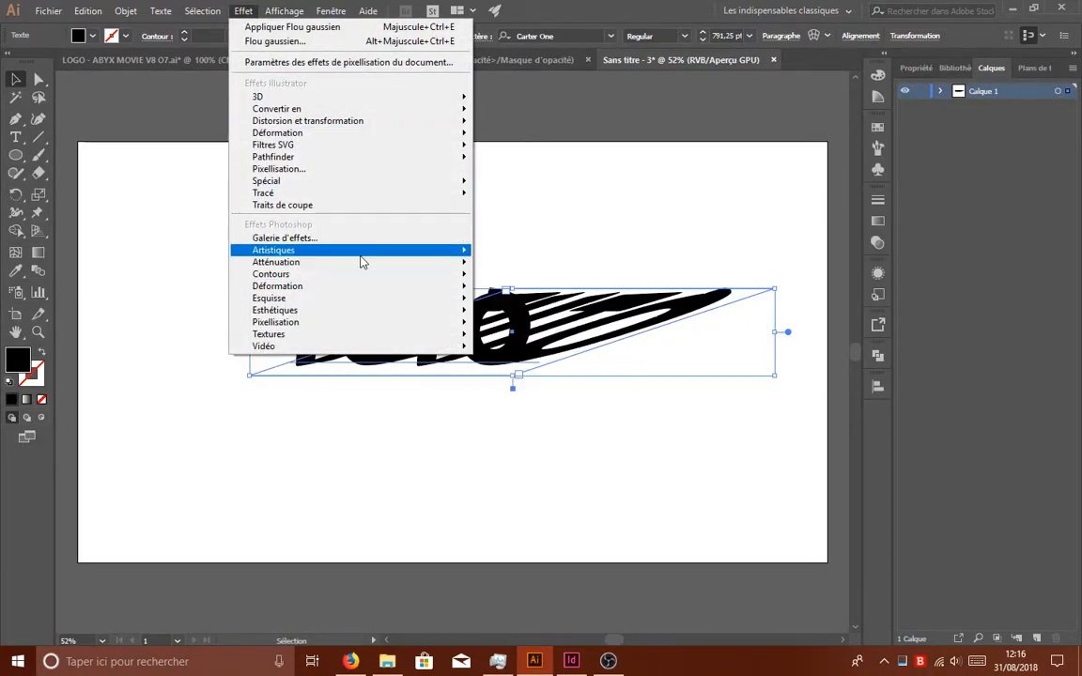
pyautogui.moveTo(368, 271)
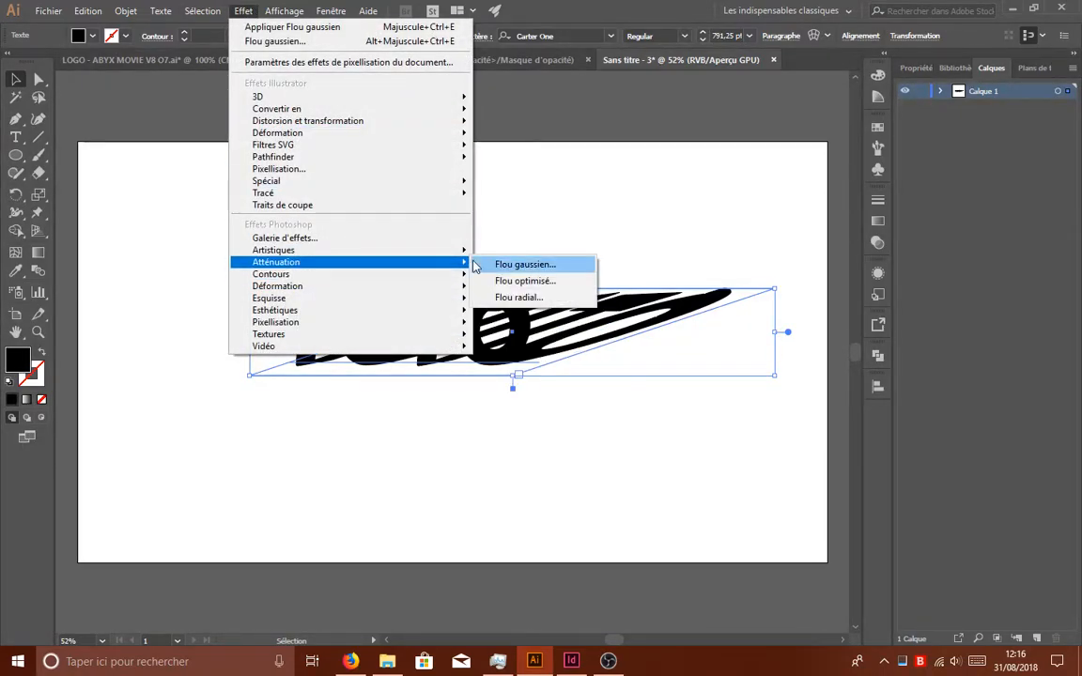
pyautogui.click(476, 265)
pyautogui.click(611, 243)
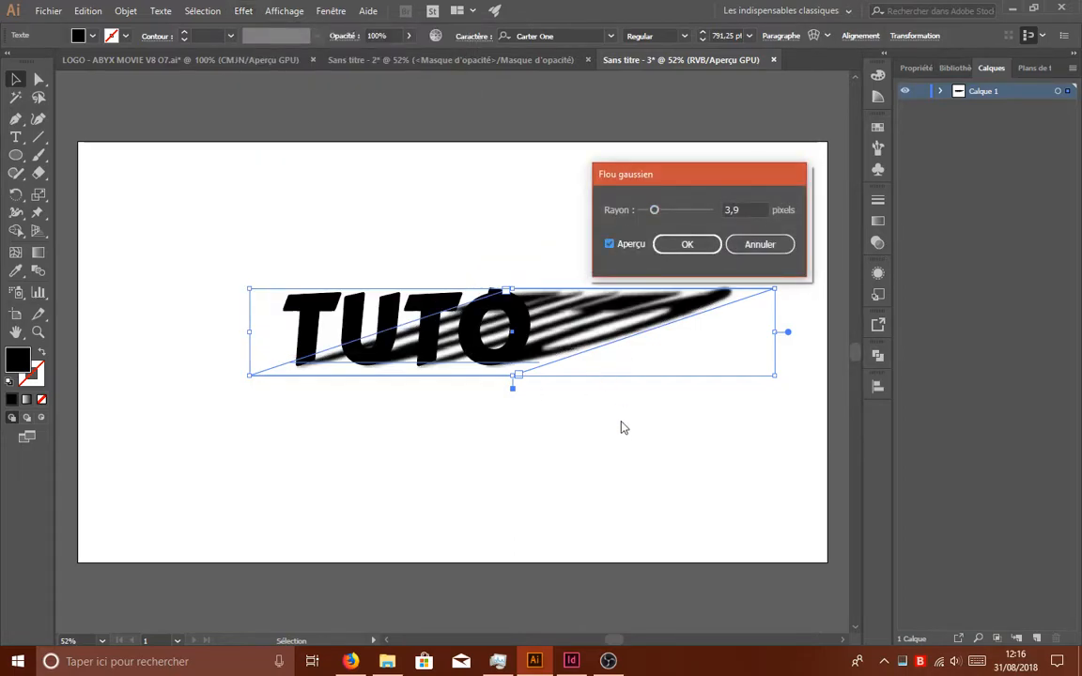
pyautogui.moveTo(651, 184); pyautogui.dragTo(683, 162)
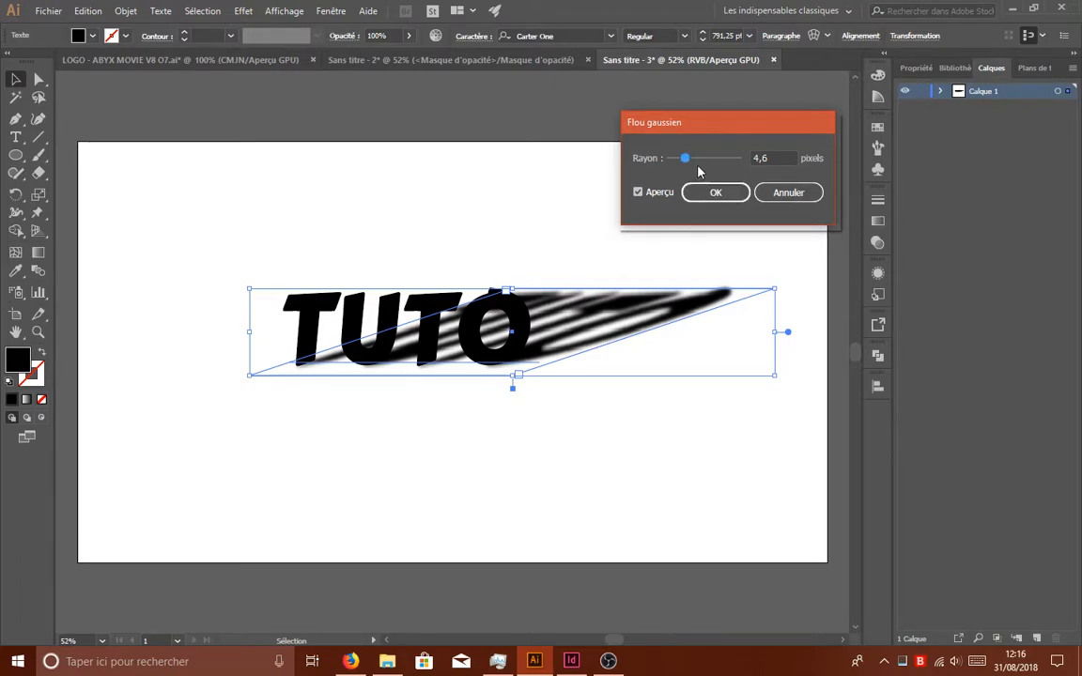
pyautogui.moveTo(681, 160); pyautogui.dragTo(681, 160)
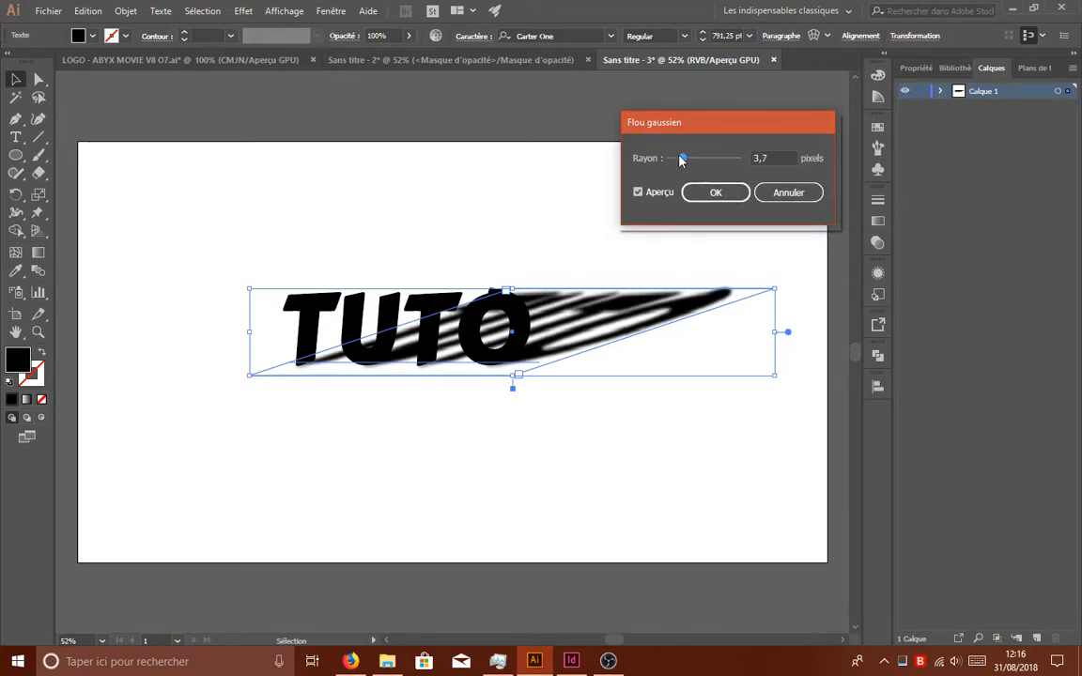
pyautogui.click(712, 193)
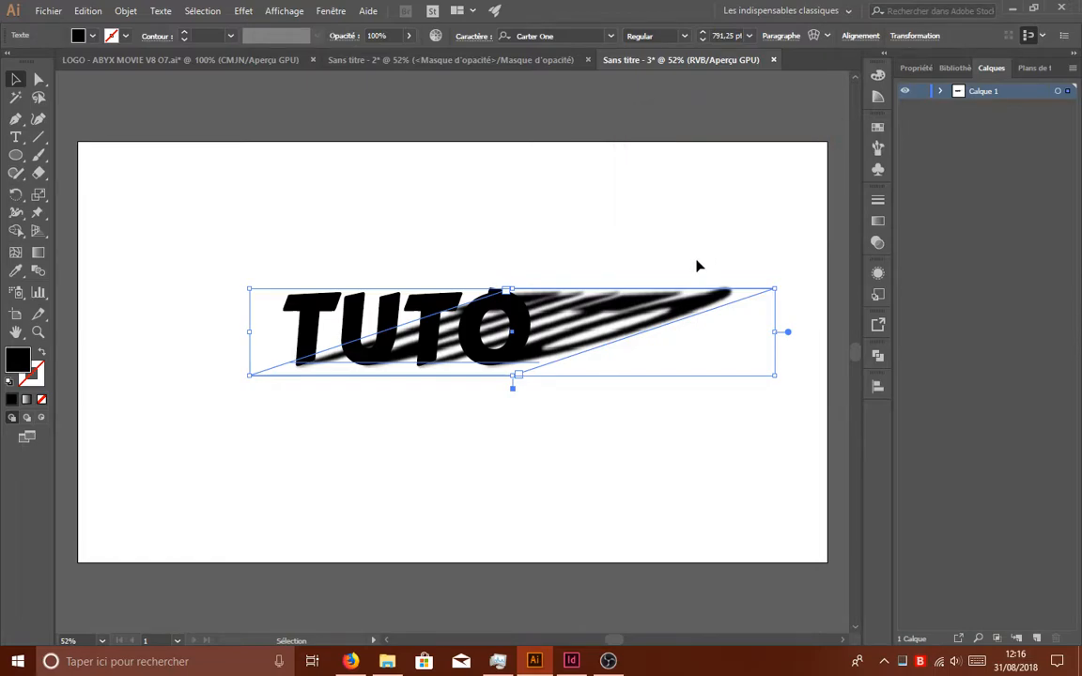
pyautogui.click(700, 567)
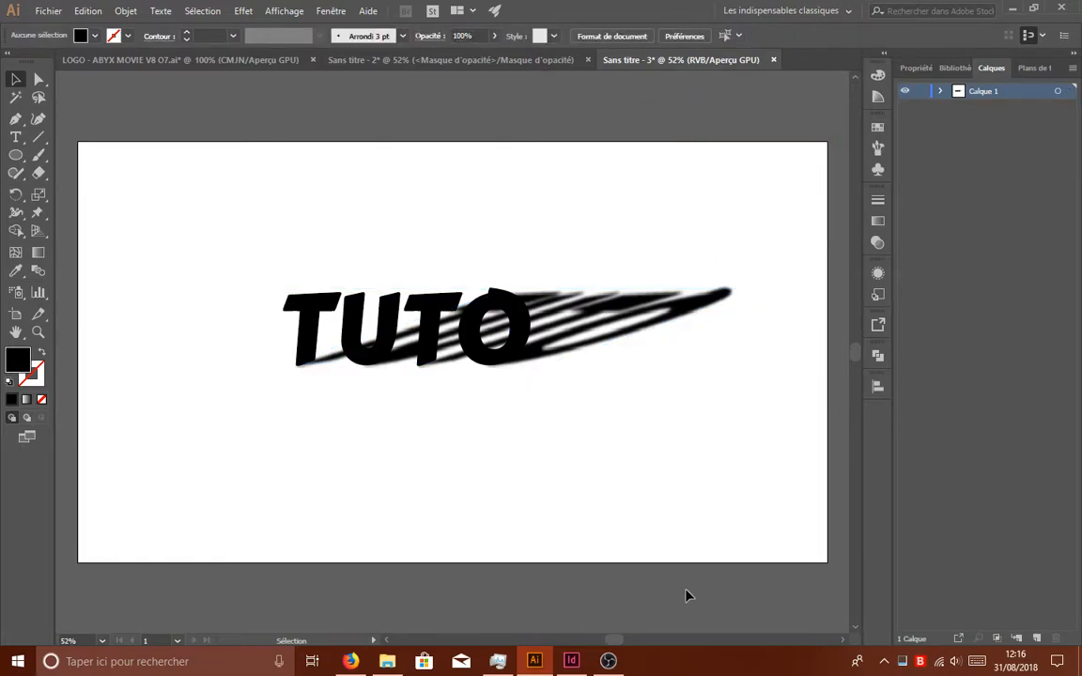
# - Create an opacity mask on the blurred shadow copy and switch to editing the mask
pyautogui.click(645, 334)
pyautogui.click(664, 491)
pyautogui.click(617, 304)
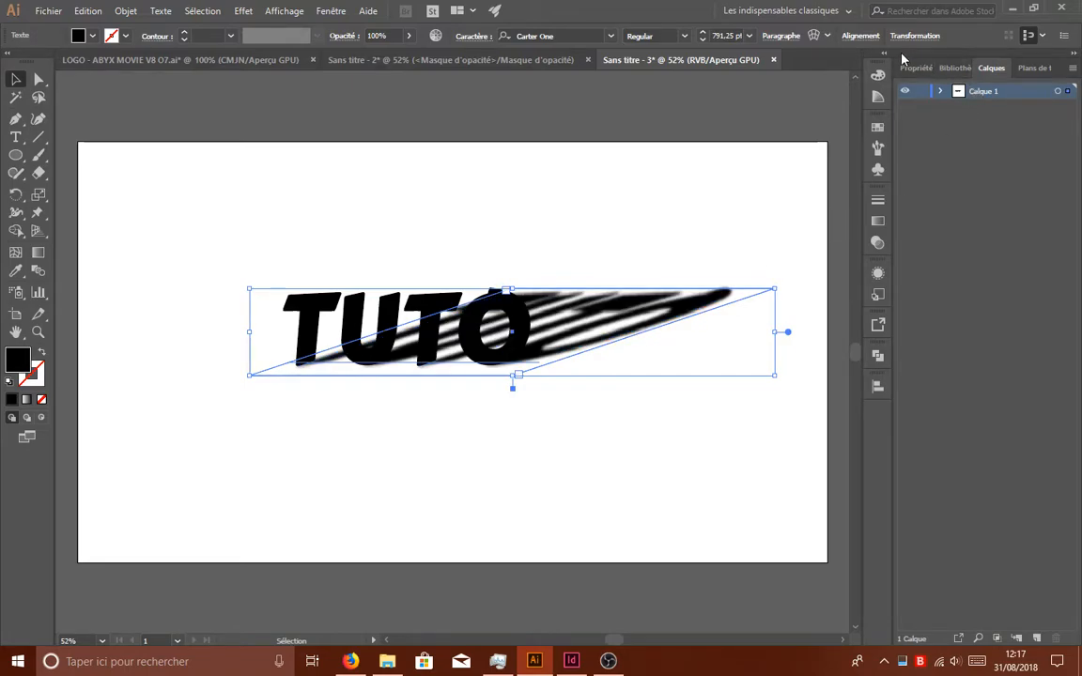
pyautogui.click(877, 243)
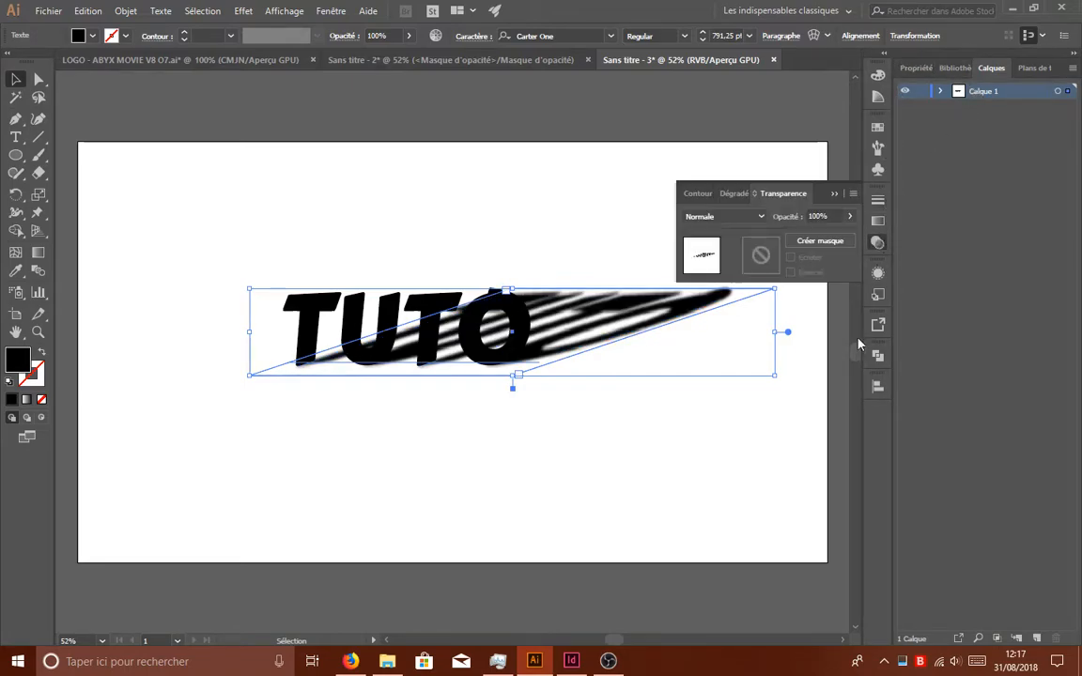
pyautogui.click(807, 243)
pyautogui.click(761, 254)
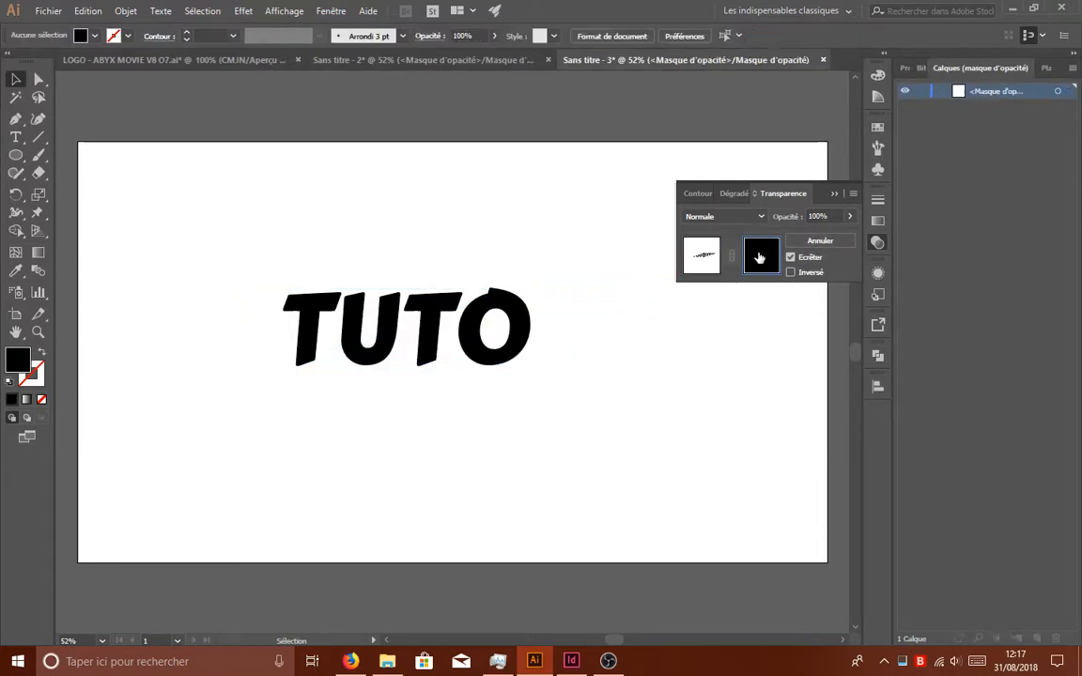
# - Draw a closed four-sided black shape around the TUTO word in the mask with the Pen tool
pyautogui.click(16, 118)
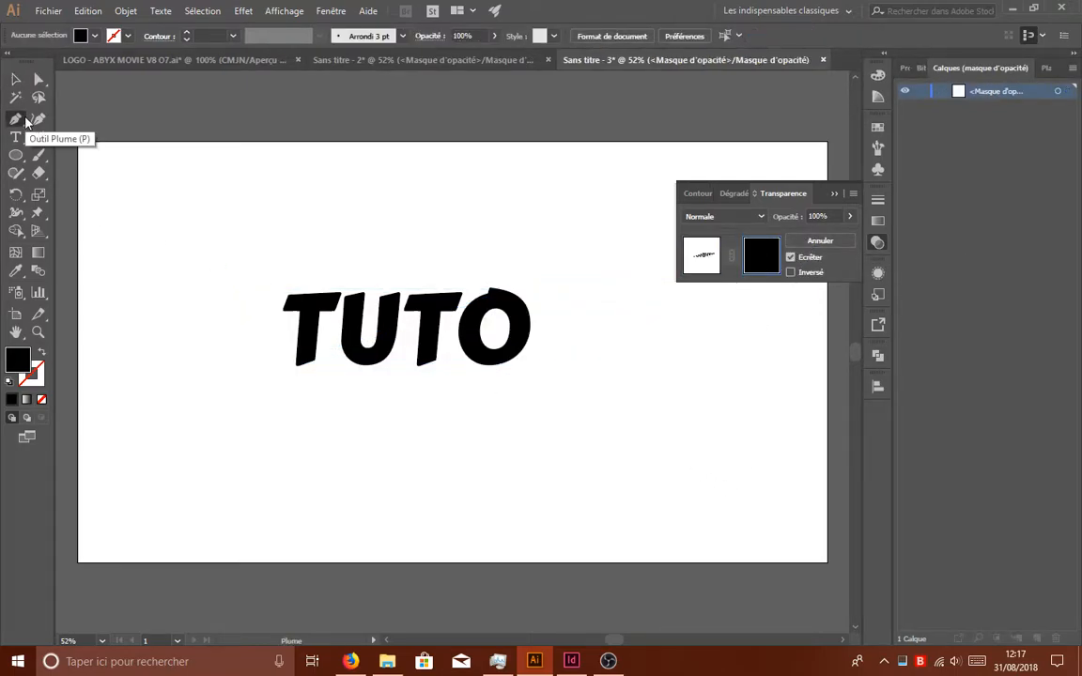
pyautogui.click(171, 379)
pyautogui.click(353, 221)
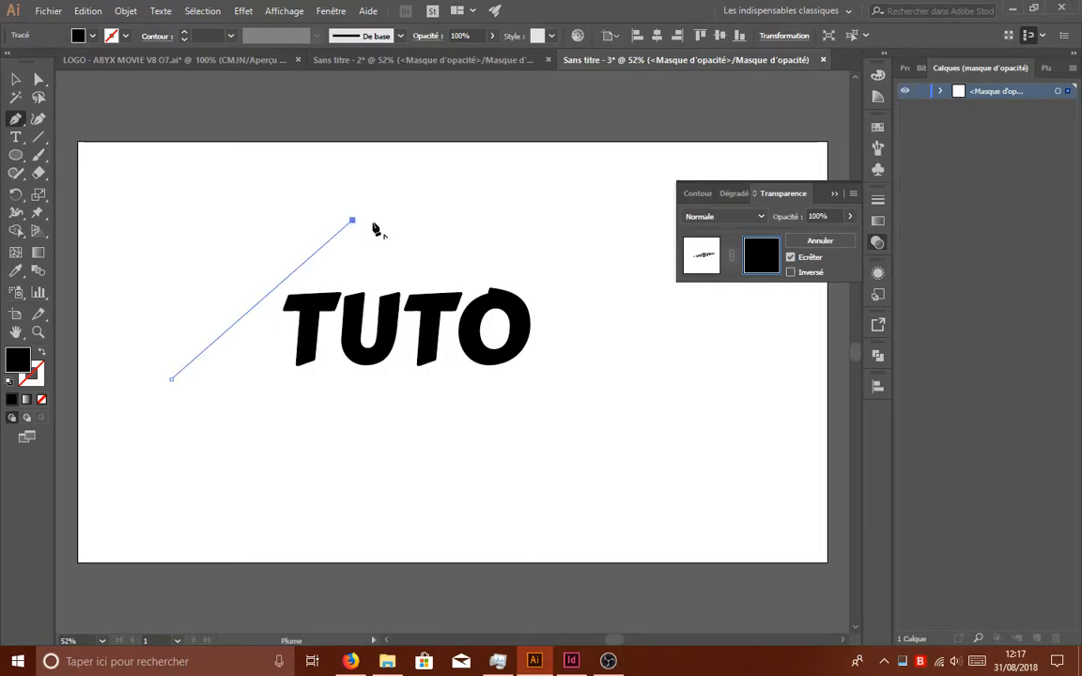
pyautogui.click(670, 221)
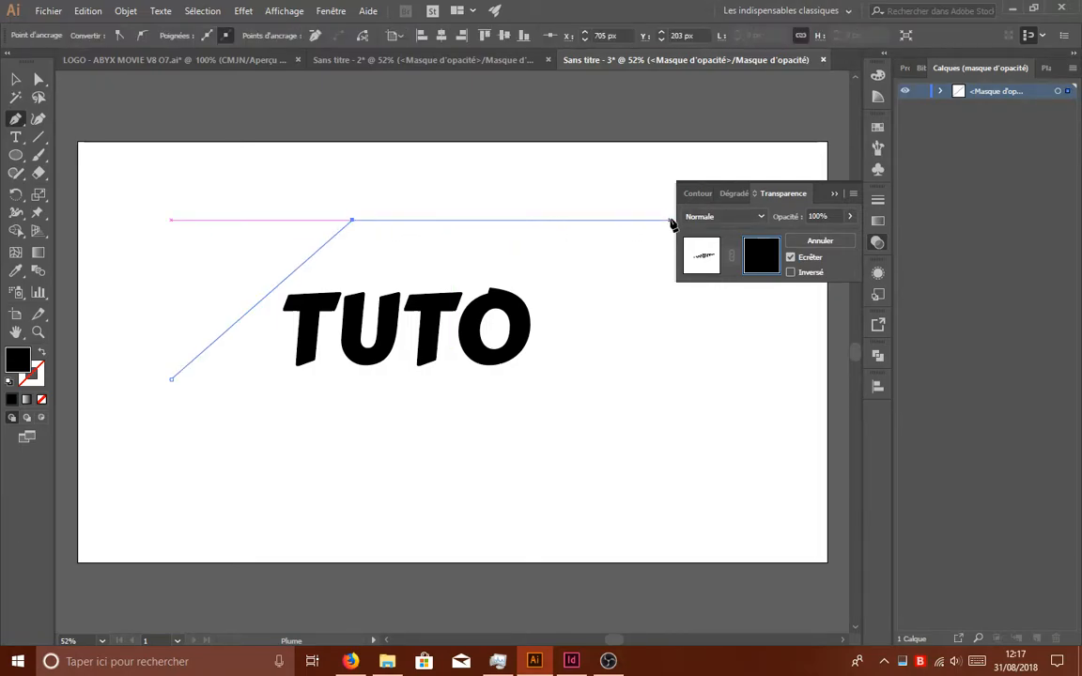
pyautogui.click(545, 427)
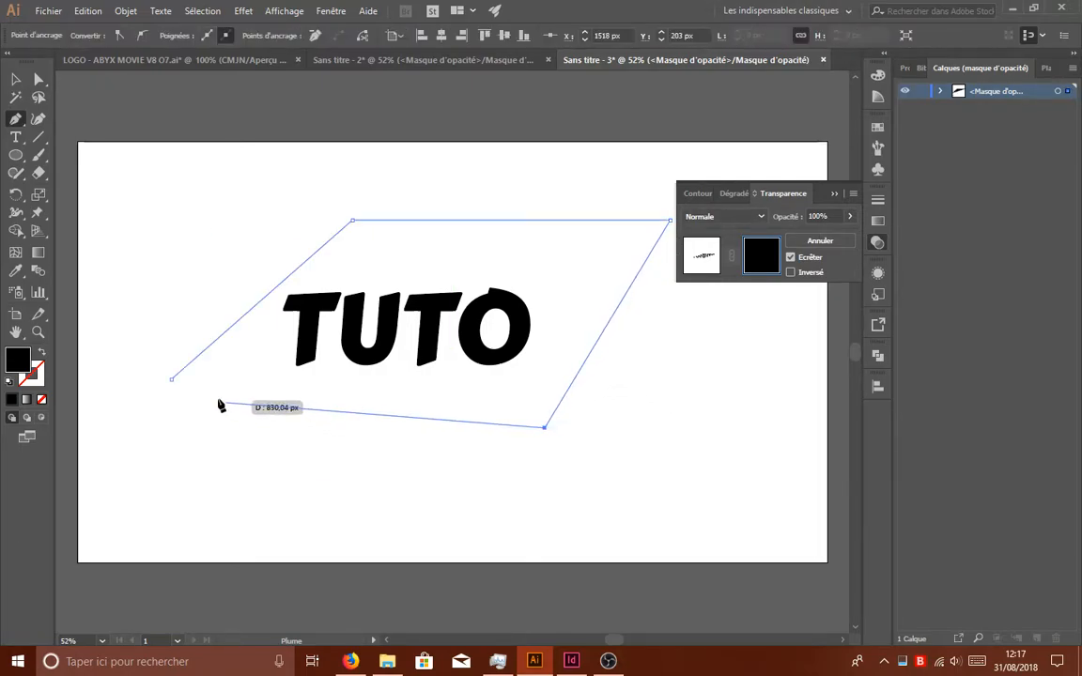
pyautogui.click(171, 379)
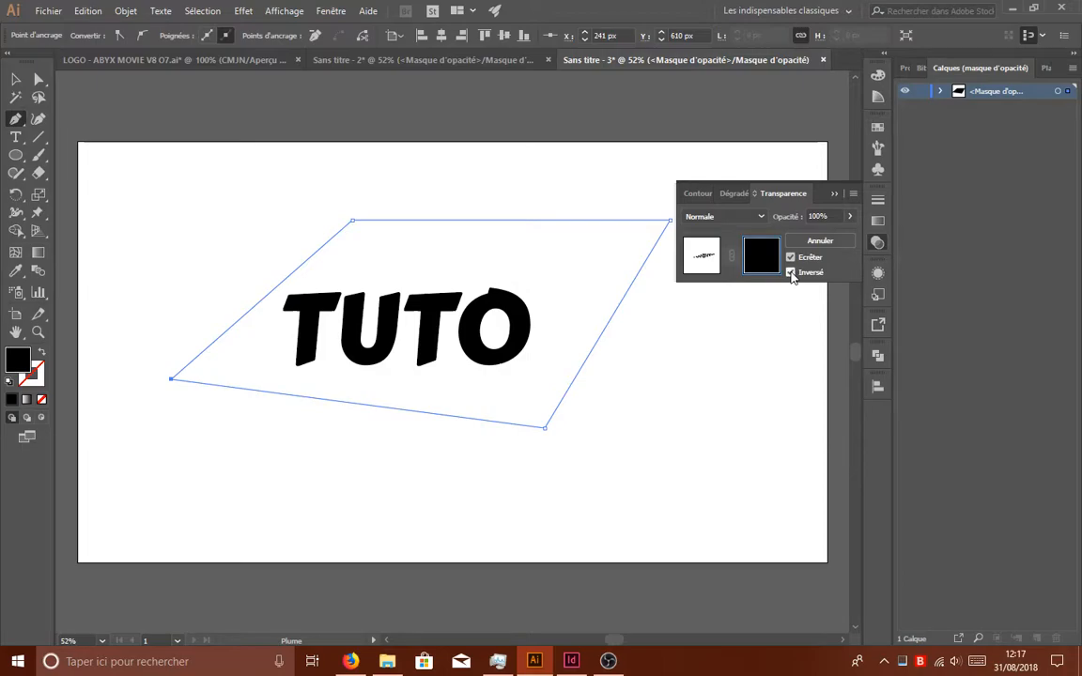
# - Invert the shadow's opacity mask while keeping clipping enabled
pyautogui.click(790, 272)
pyautogui.click(790, 257)
pyautogui.click(791, 257)
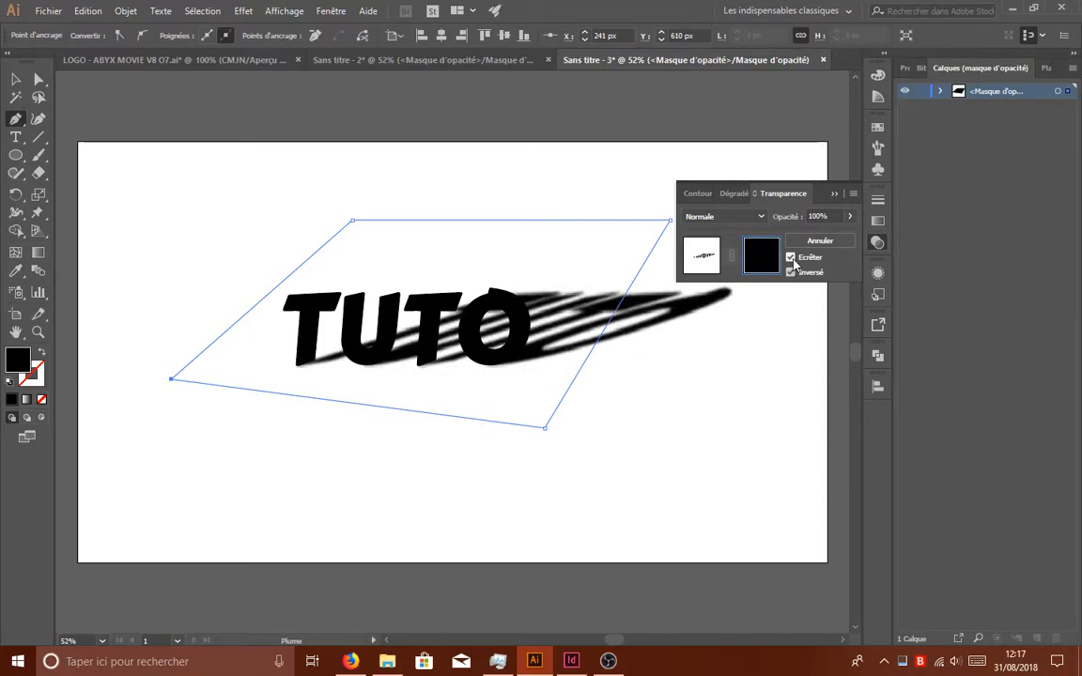
# - Move the mask shape's two right corner points outward so it covers the whole shadow
pyautogui.click(43, 81)
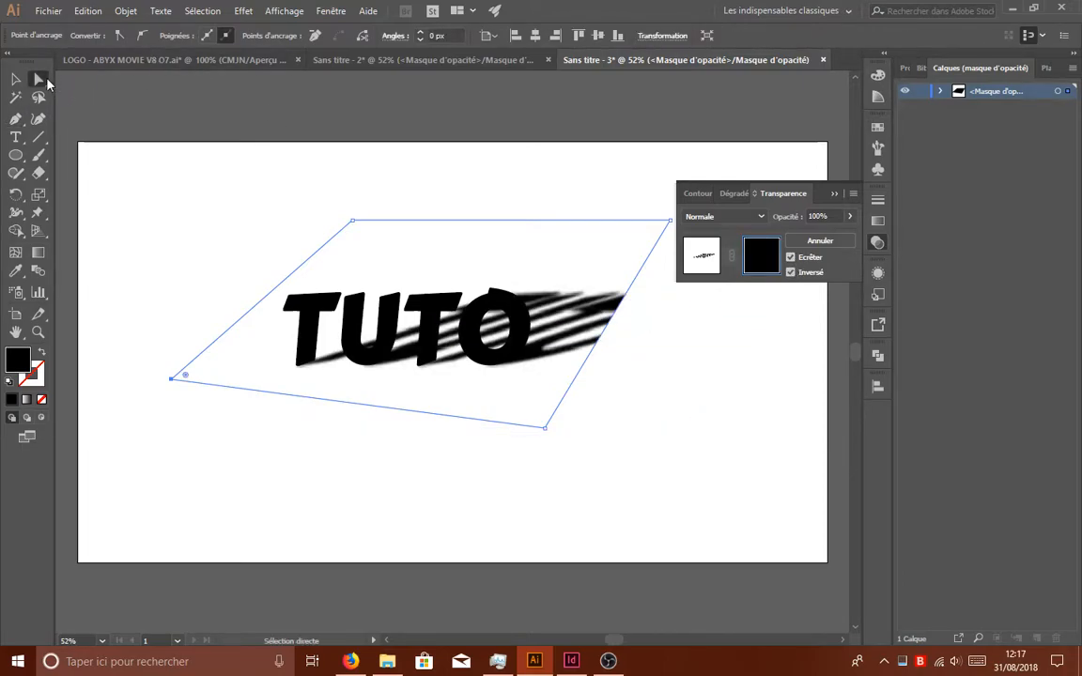
pyautogui.moveTo(610, 640); pyautogui.dragTo(623, 640)
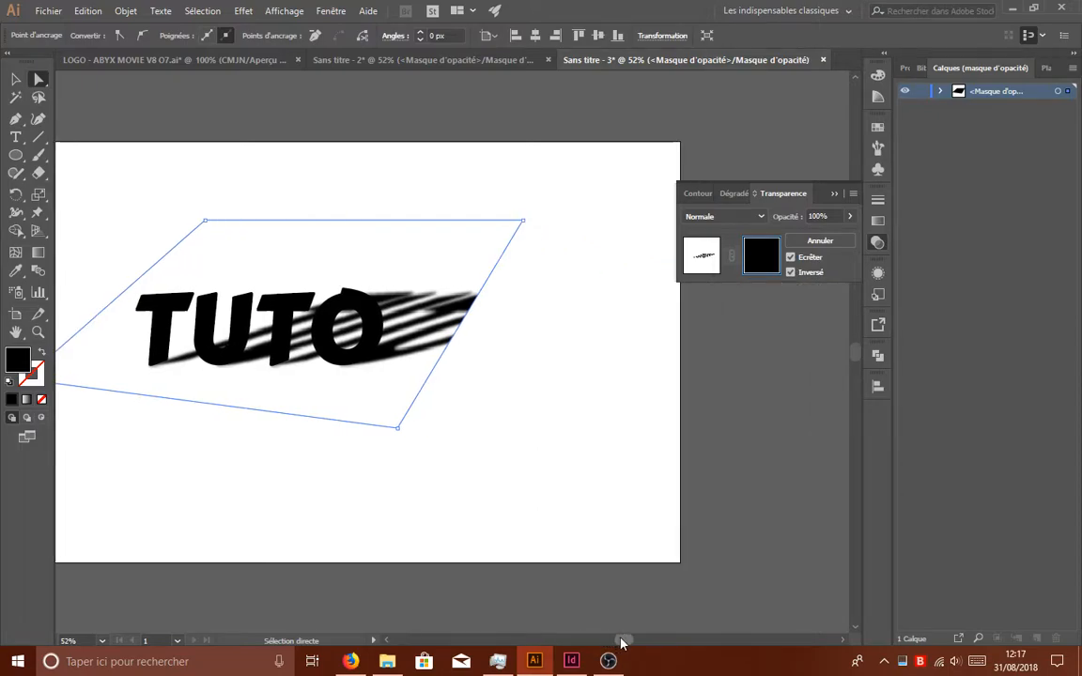
pyautogui.moveTo(523, 221); pyautogui.dragTo(635, 221)
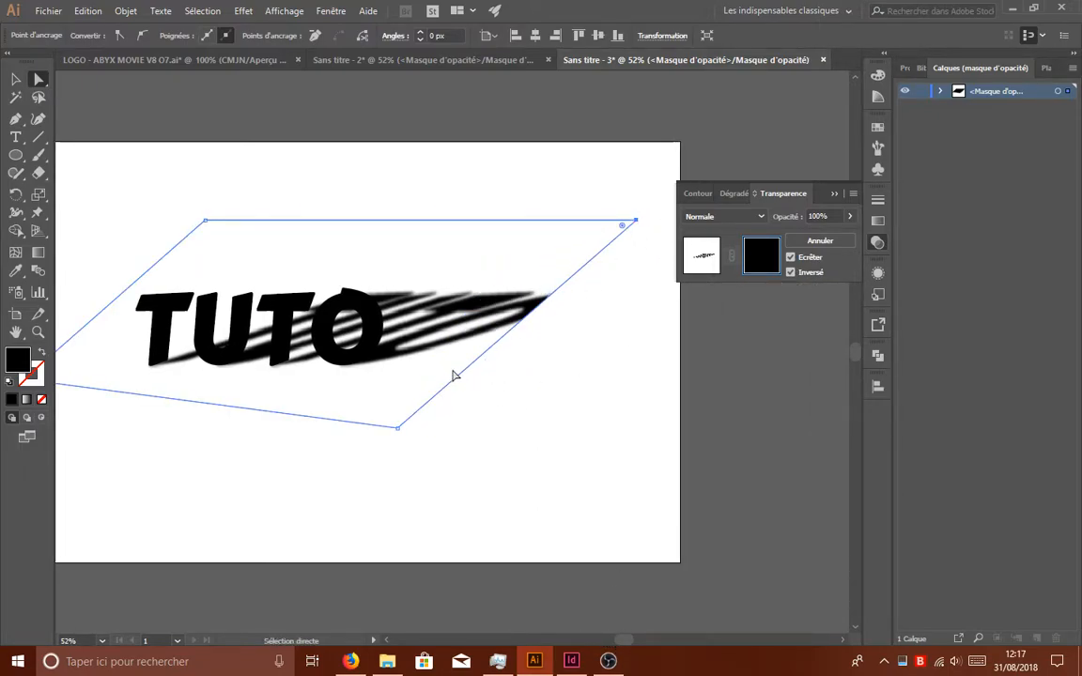
pyautogui.moveTo(398, 429); pyautogui.dragTo(559, 405)
pyautogui.click(626, 396)
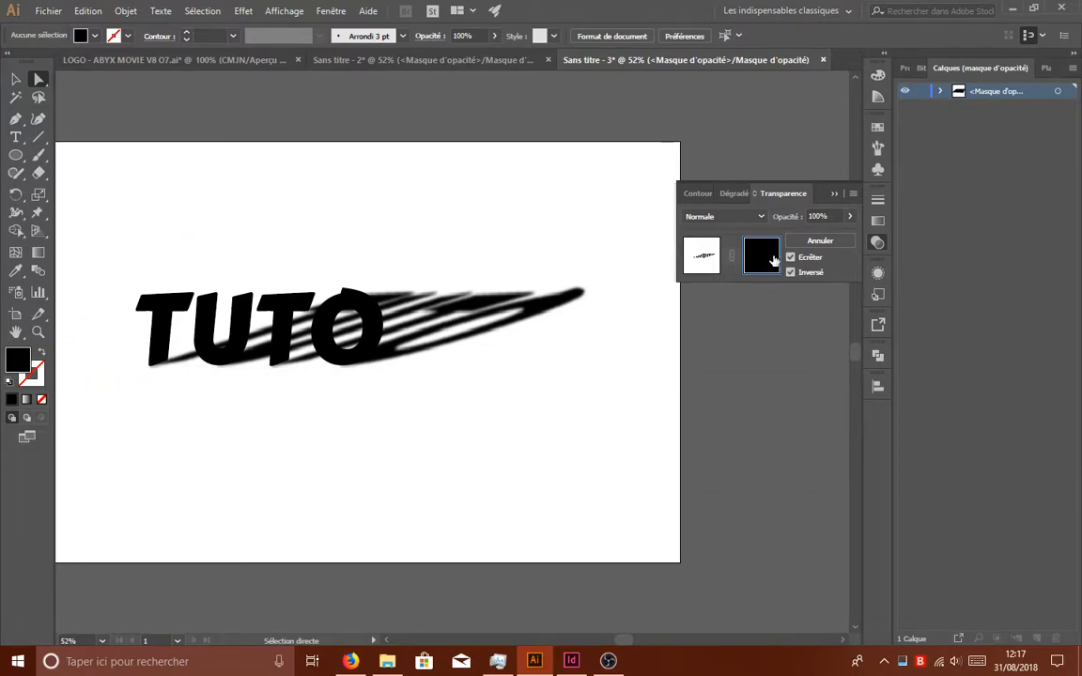
pyautogui.moveTo(623, 644); pyautogui.dragTo(618, 639)
# - Fill the mask shape with the white-to-black linear gradient swatch
pyautogui.click(15, 81)
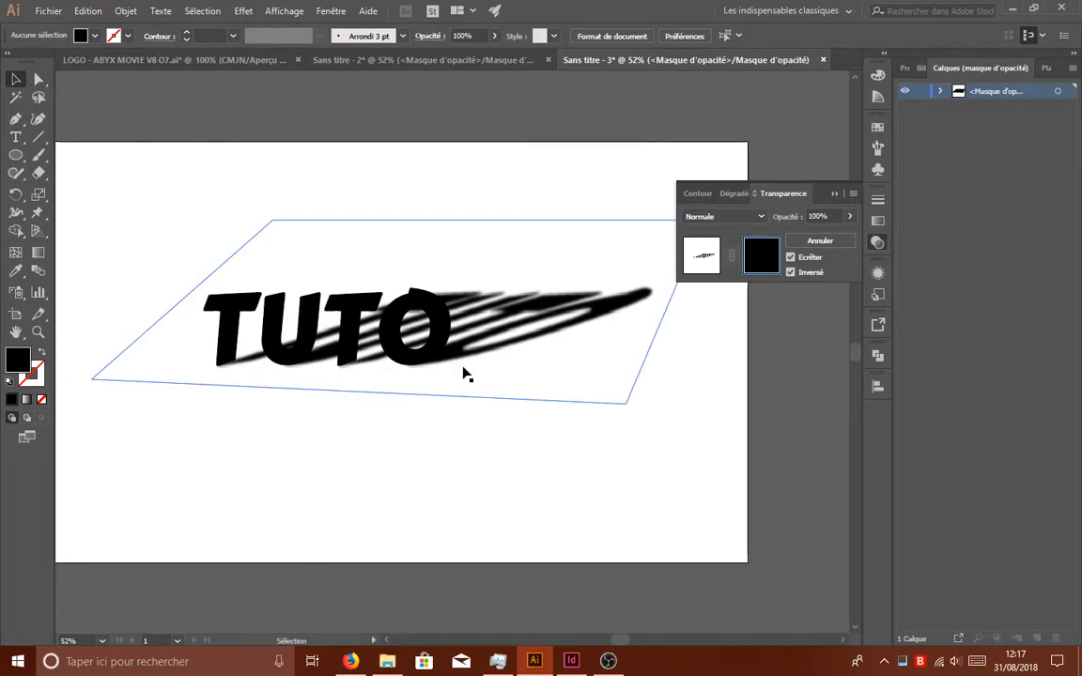
pyautogui.click(535, 288)
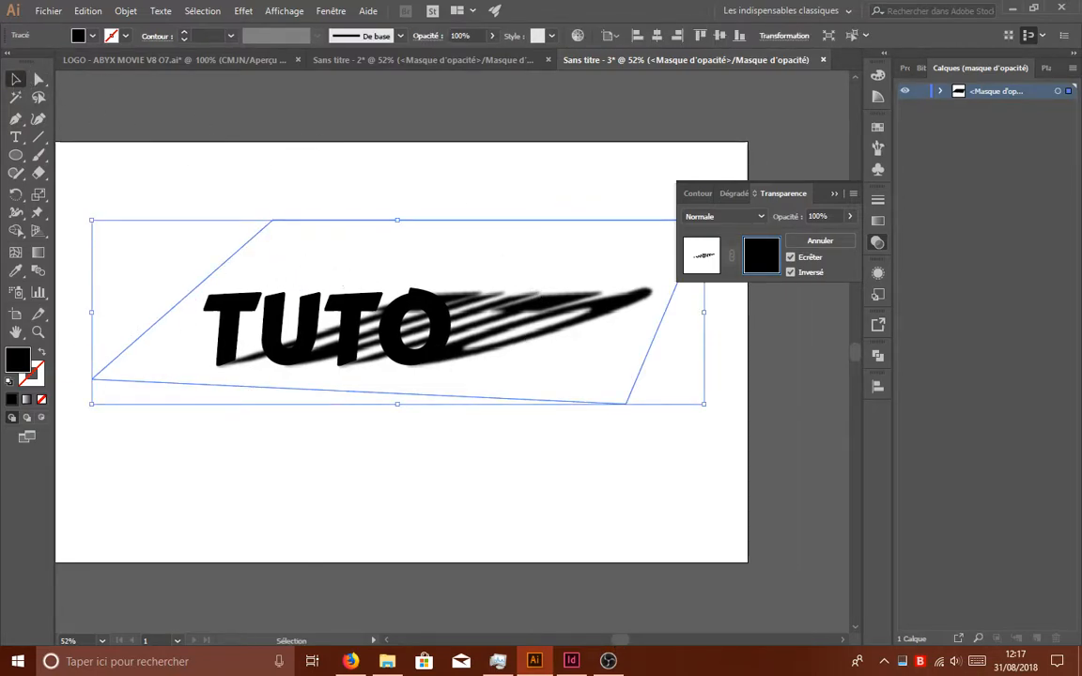
pyautogui.click(93, 37)
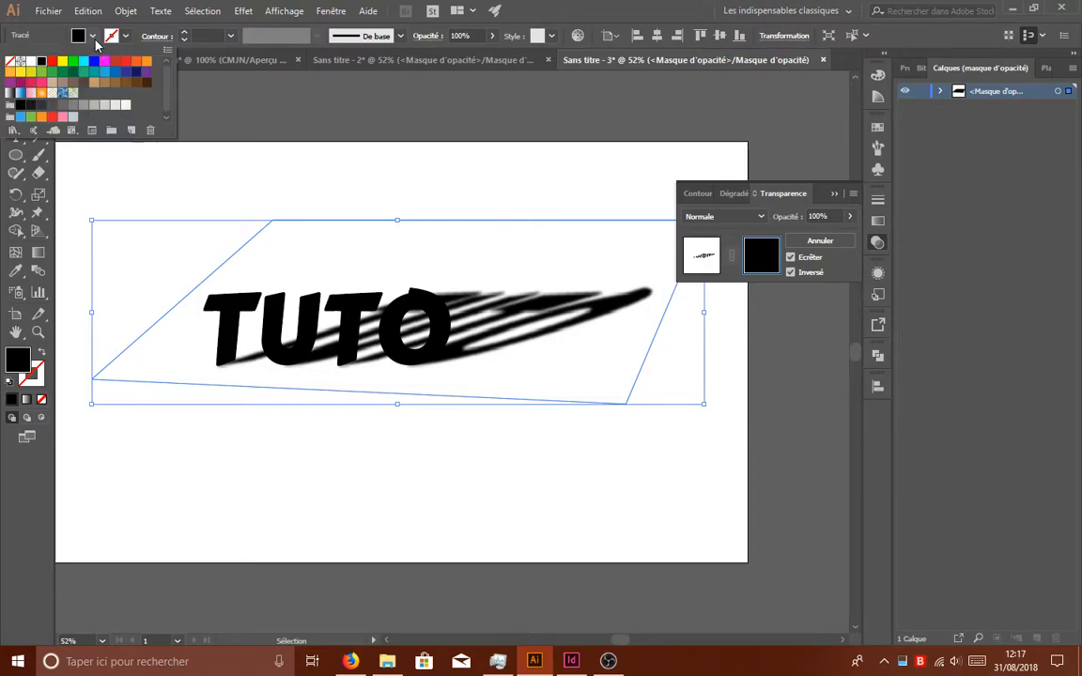
pyautogui.click(12, 92)
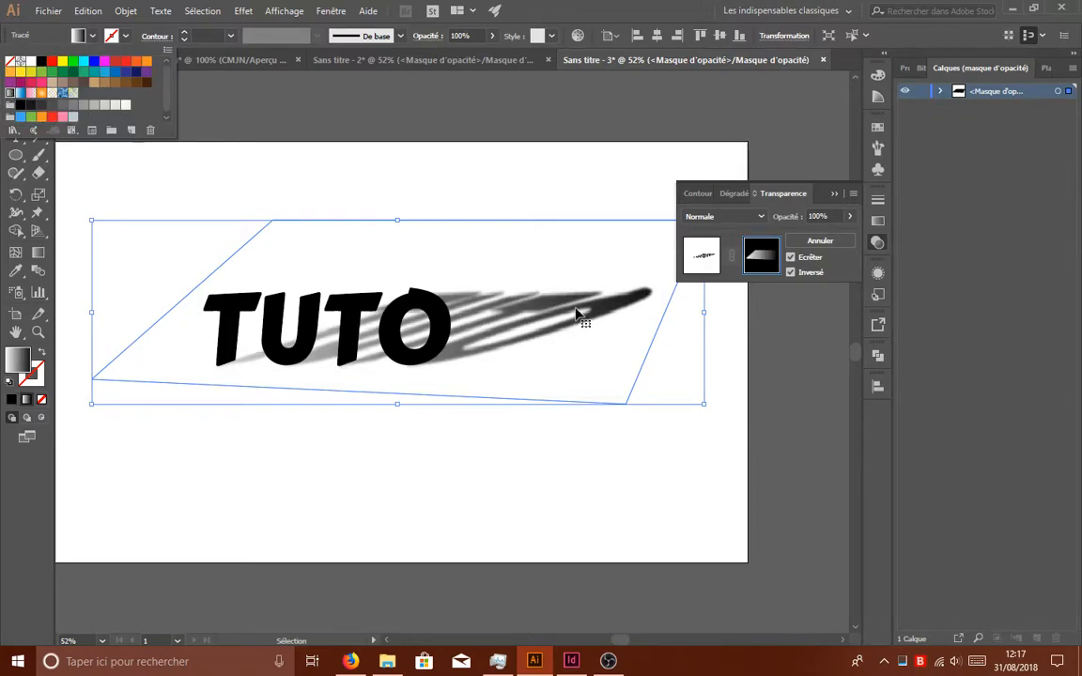
pyautogui.click(512, 185)
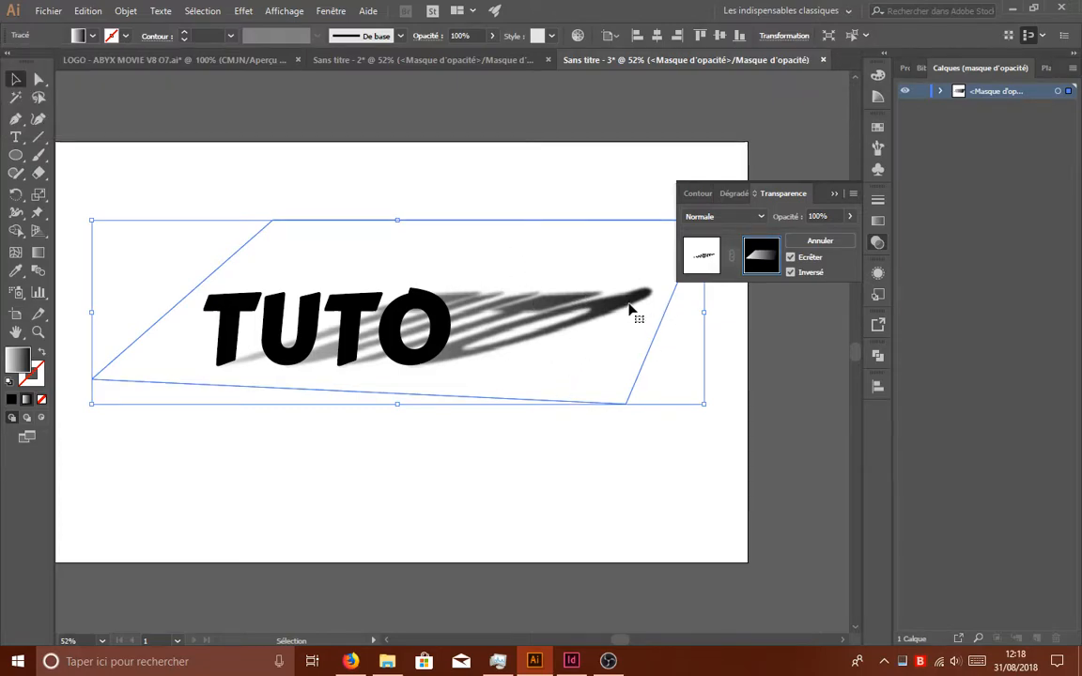
# - Try angles of 120°, 90° and 135° for the mask shape's linear gradient
pyautogui.click(877, 219)
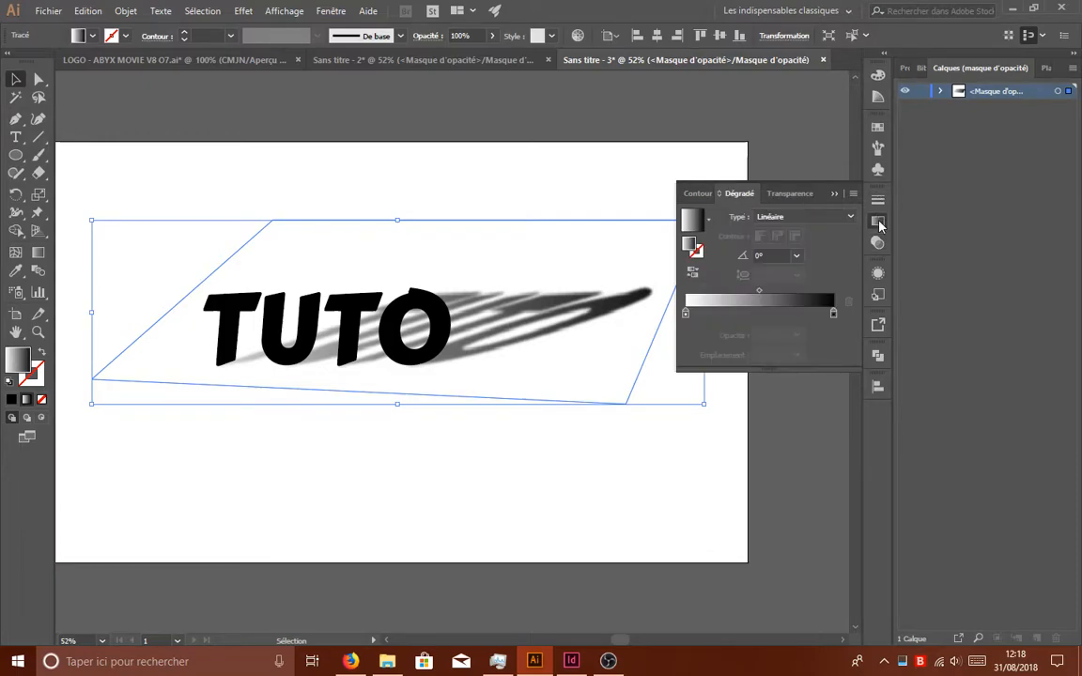
pyautogui.click(796, 254)
pyautogui.click(815, 320)
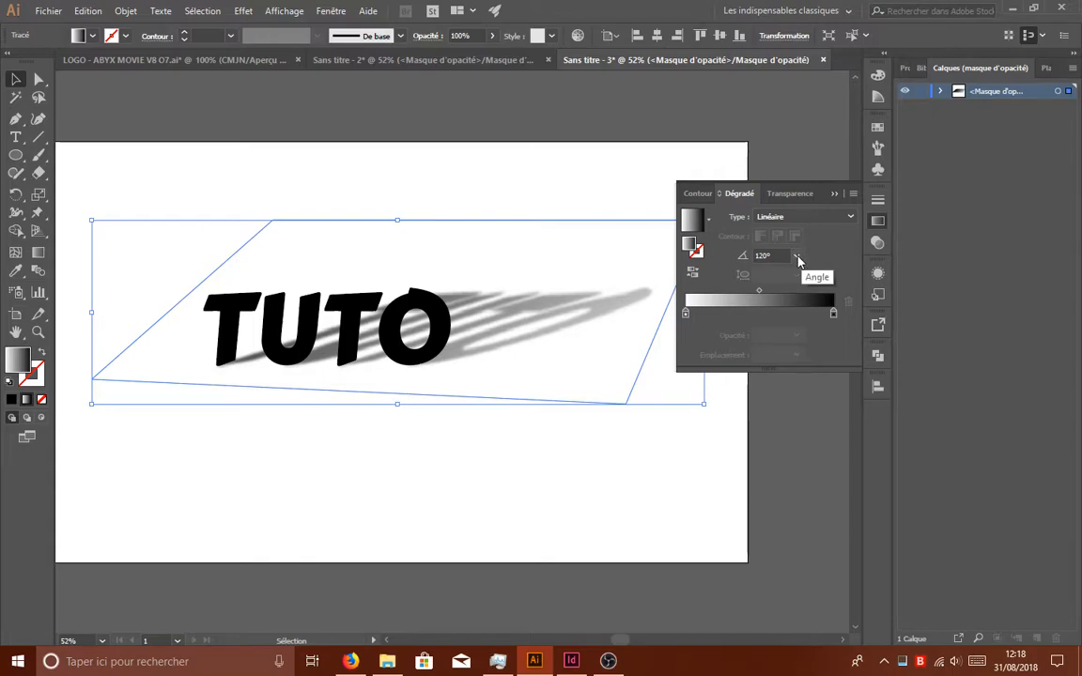
pyautogui.click(797, 255)
pyautogui.click(816, 346)
pyautogui.click(797, 254)
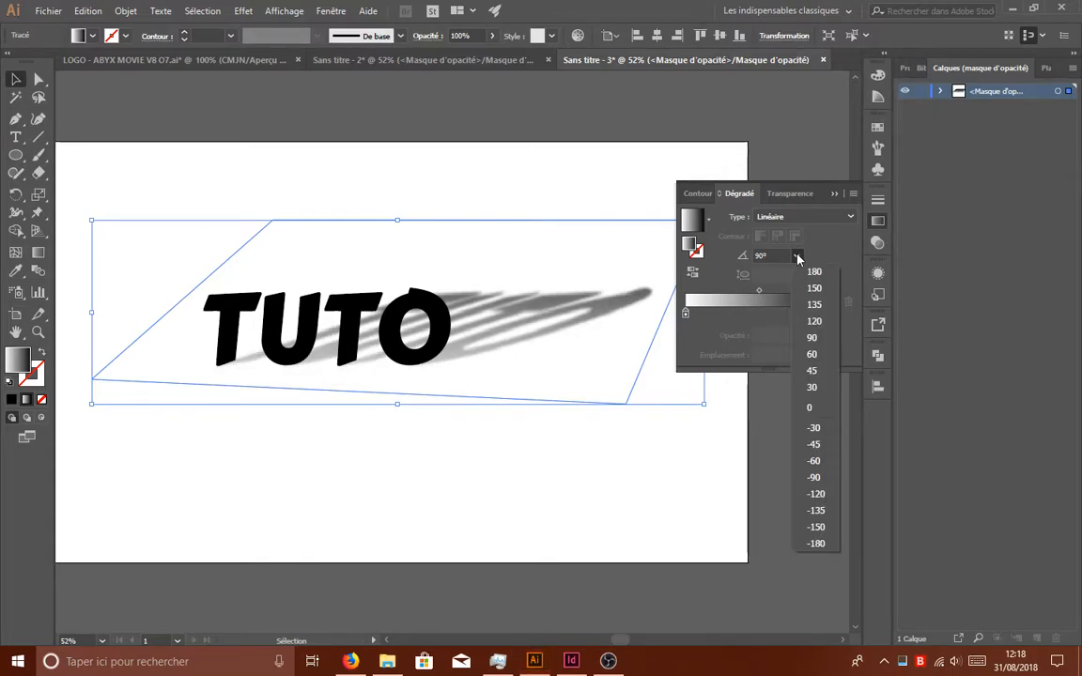
pyautogui.click(826, 306)
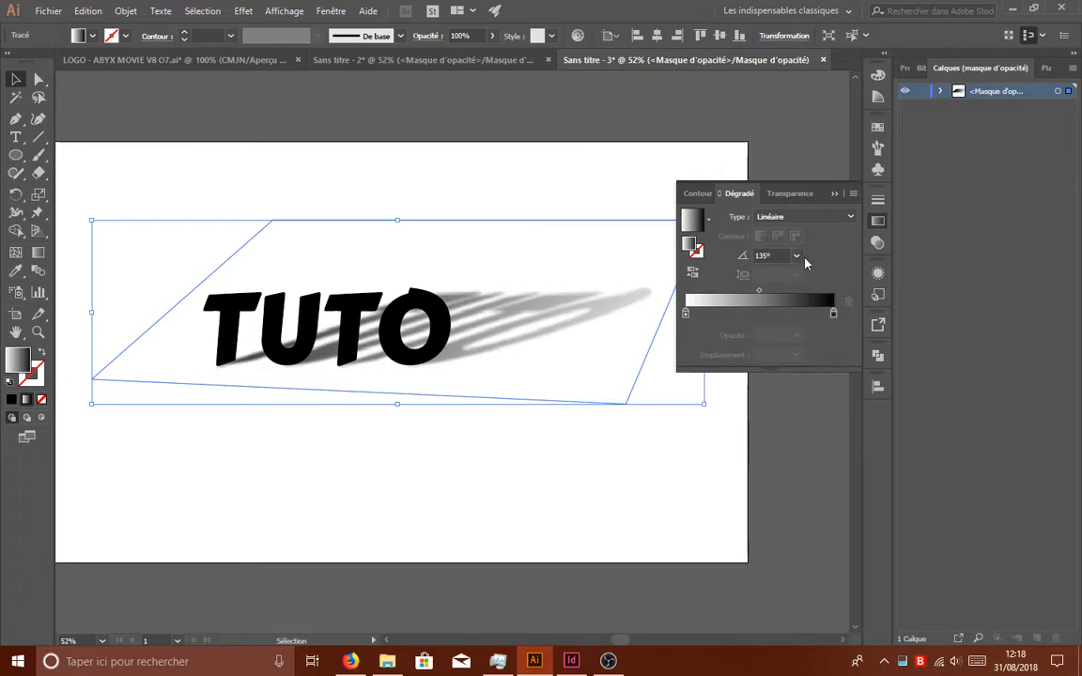
# - Try angles of 150°, 180° and -30° for the mask shape's gradient
pyautogui.click(796, 256)
pyautogui.click(814, 306)
pyautogui.click(797, 255)
pyautogui.click(817, 288)
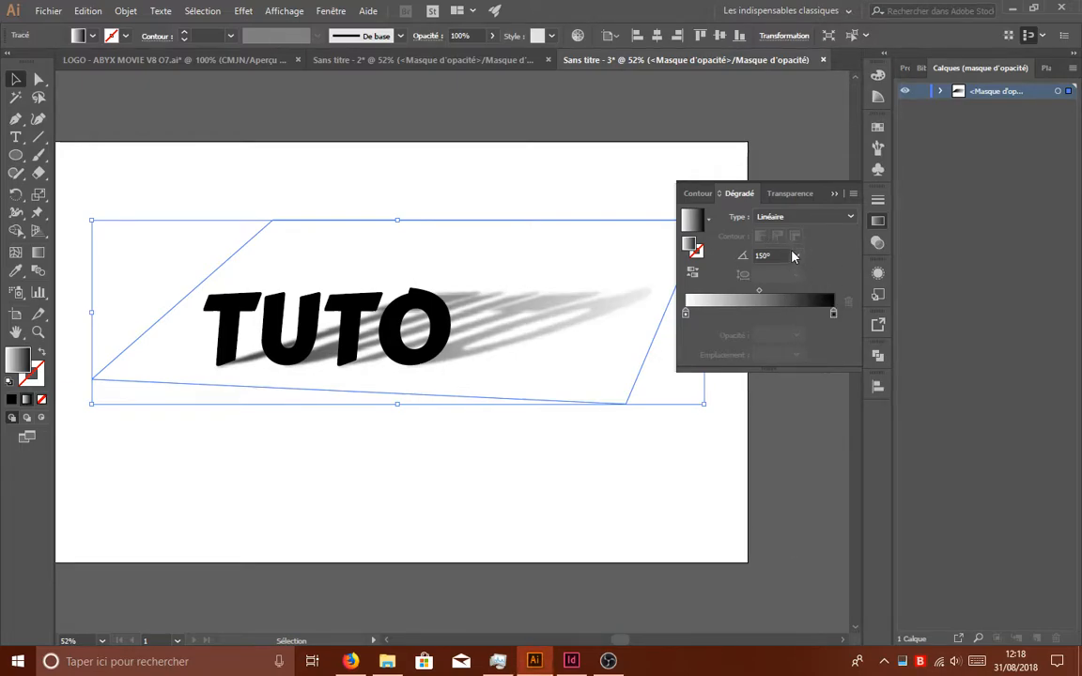
pyautogui.click(796, 256)
pyautogui.click(822, 273)
pyautogui.click(797, 255)
pyautogui.click(813, 427)
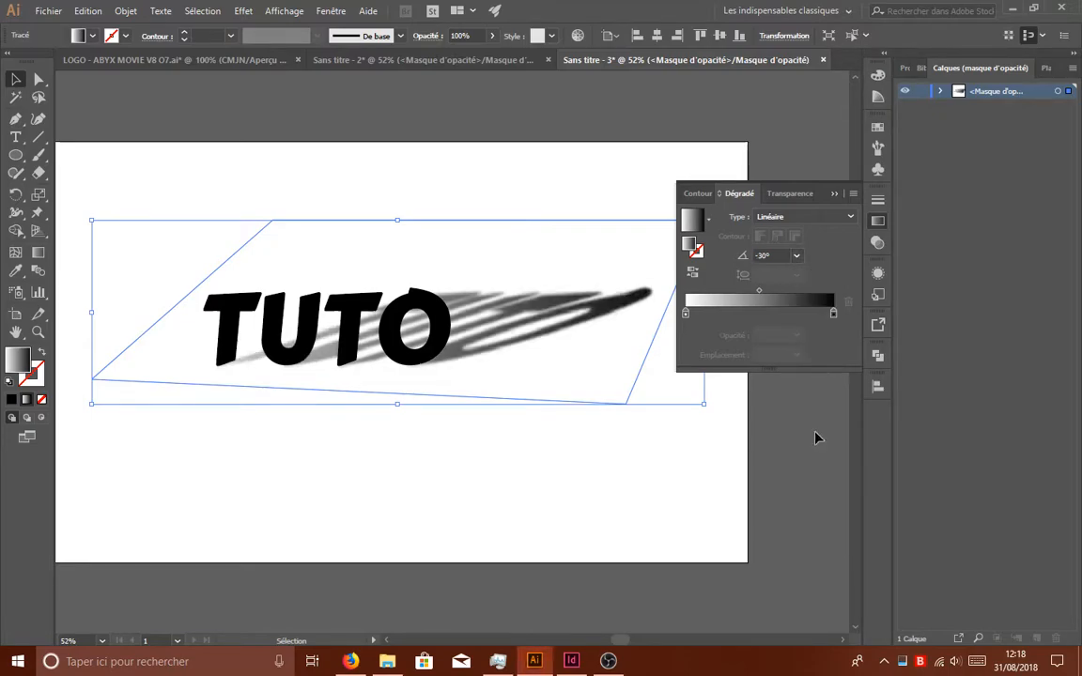
# - Set the angle of the mask shape's linear gradient to 180°
pyautogui.scroll(5, 773, 252)
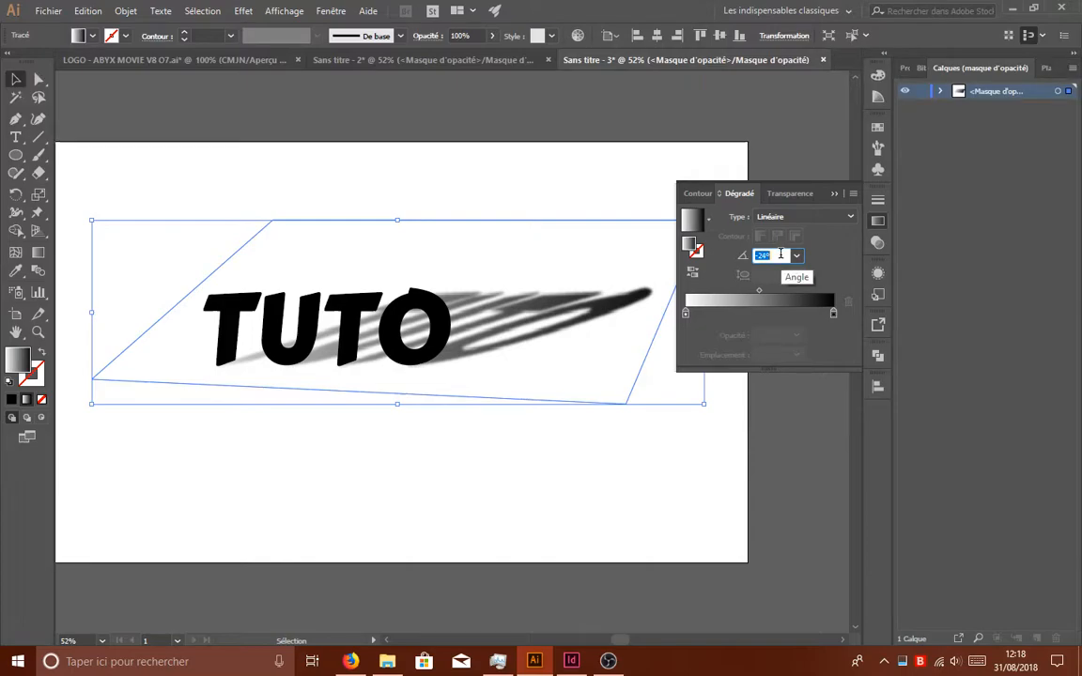
pyautogui.scroll(12, 780, 254)
pyautogui.scroll(20, 780, 253)
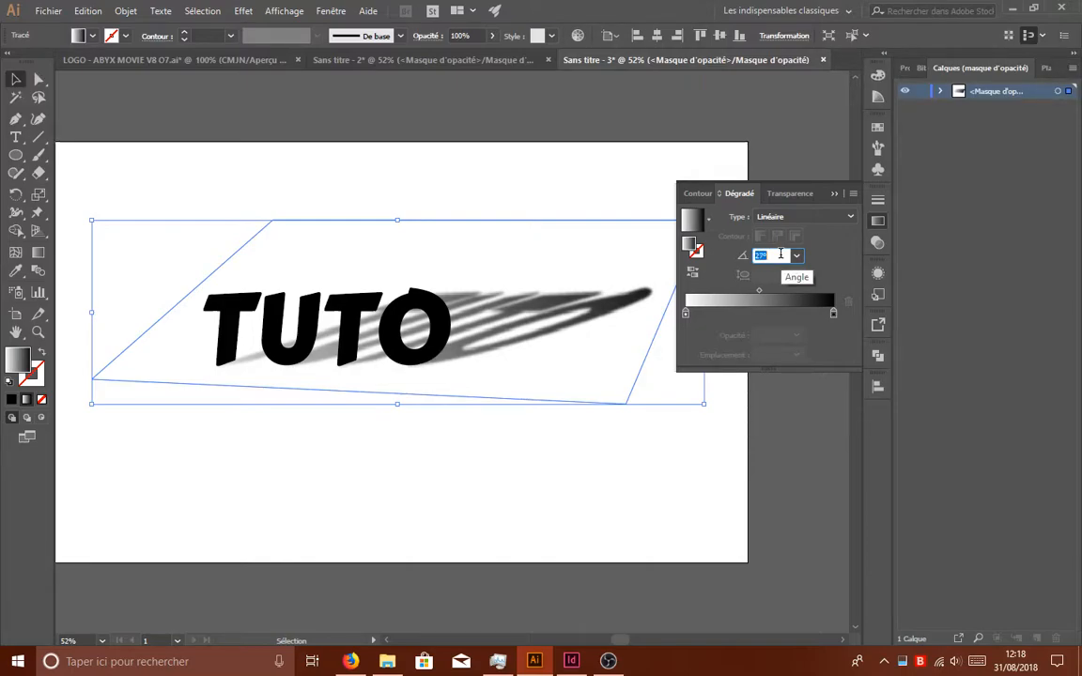
pyautogui.scroll(15, 781, 254)
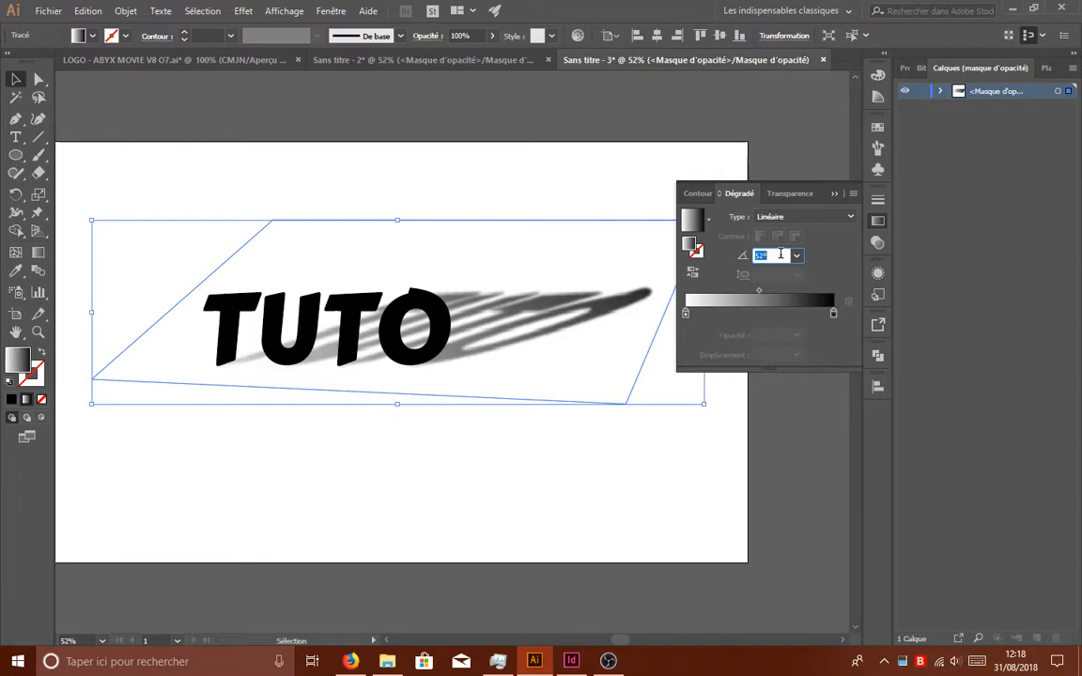
pyautogui.scroll(20, 780, 254)
pyautogui.scroll(20, 780, 254)
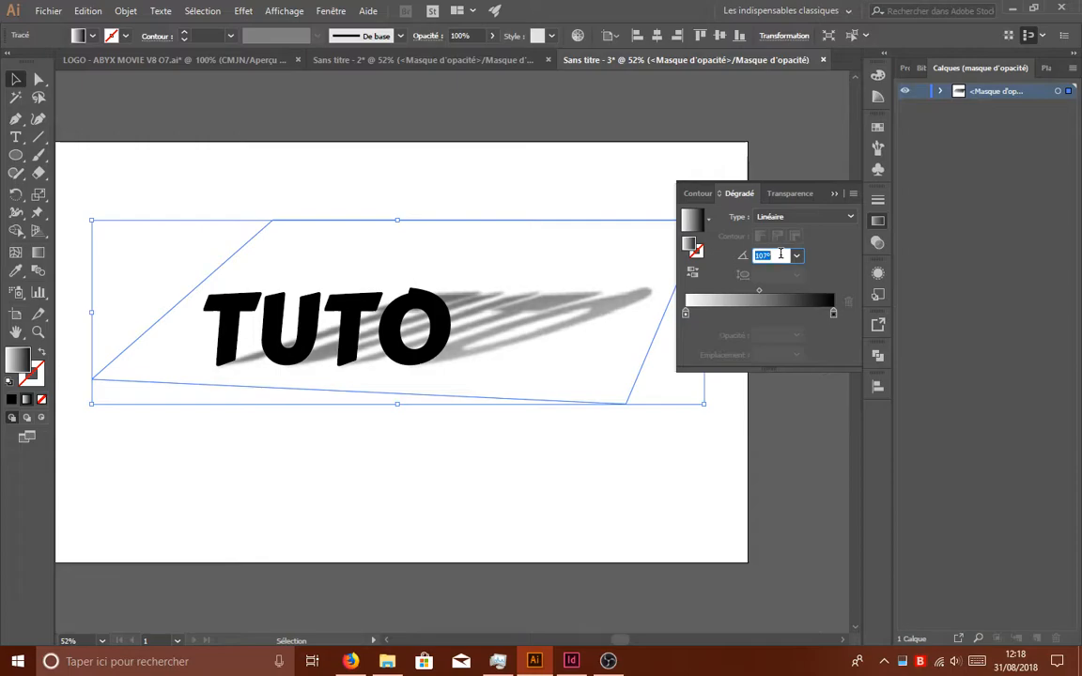
pyautogui.scroll(17, 780, 254)
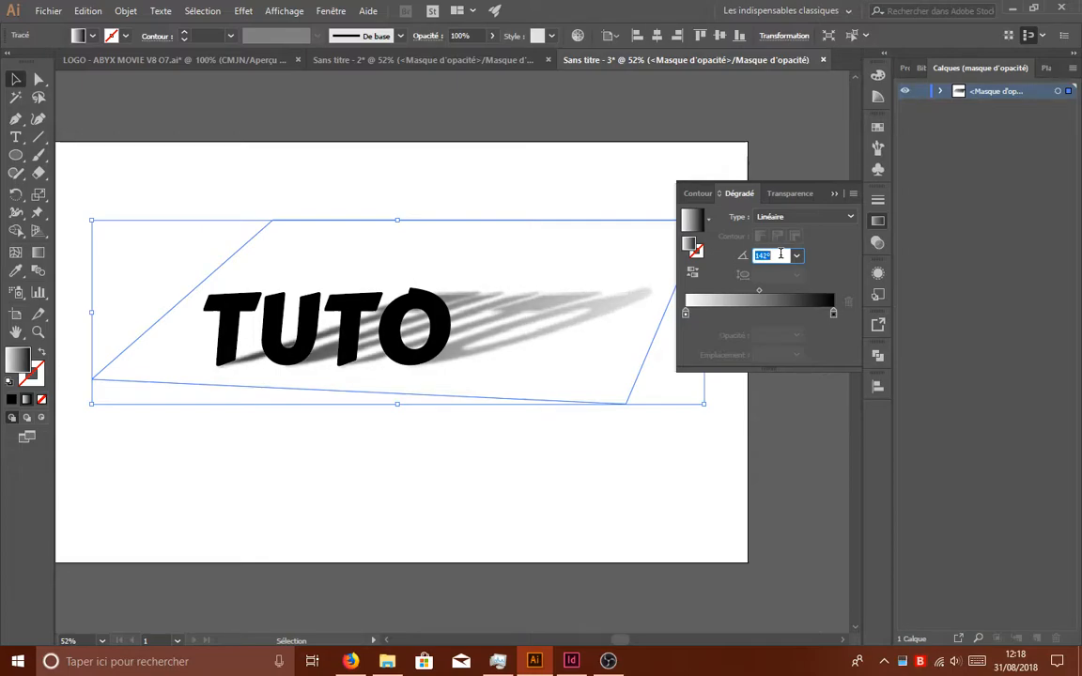
pyautogui.scroll(12, 780, 253)
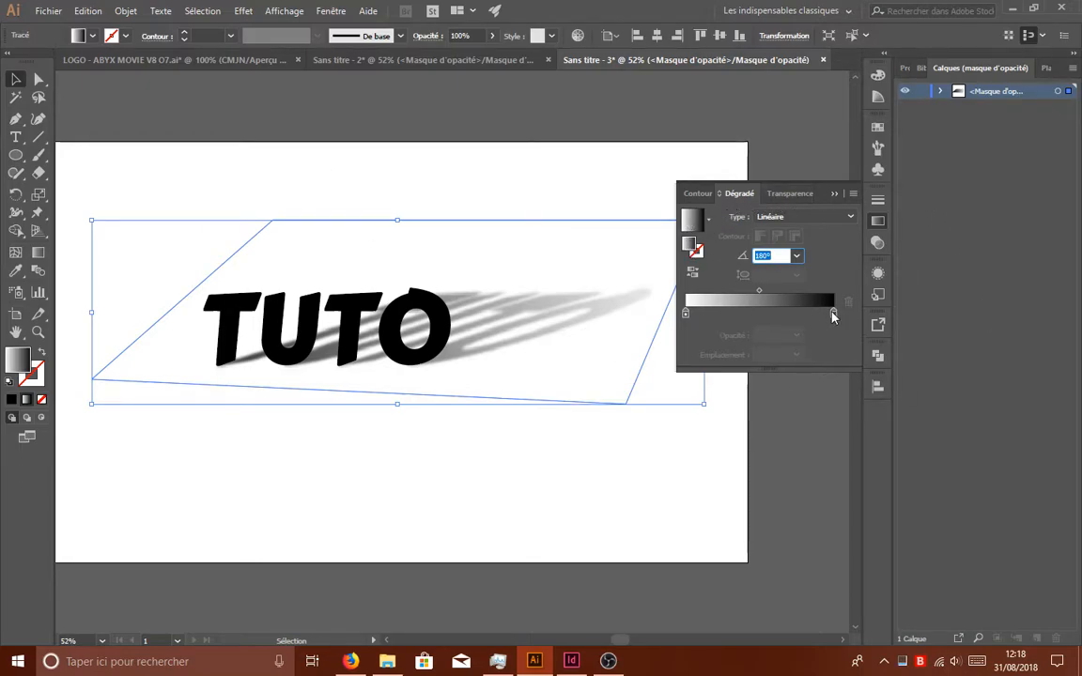
# - Shift the mask gradient's black stop to about 71% and its white stop to about 21%, and deselect the shape
pyautogui.moveTo(687, 317)
pyautogui.mouseDown()
pyautogui.moveTo(733, 318)
pyautogui.moveTo(683, 316)
pyautogui.mouseUp()
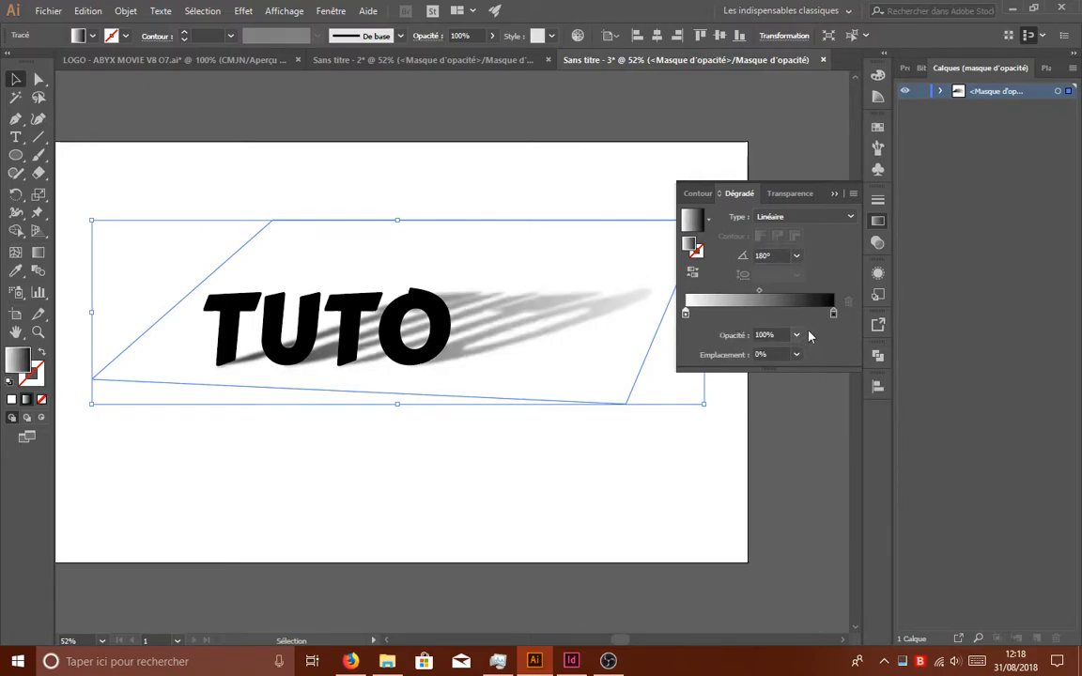
pyautogui.moveTo(835, 316); pyautogui.dragTo(790, 316)
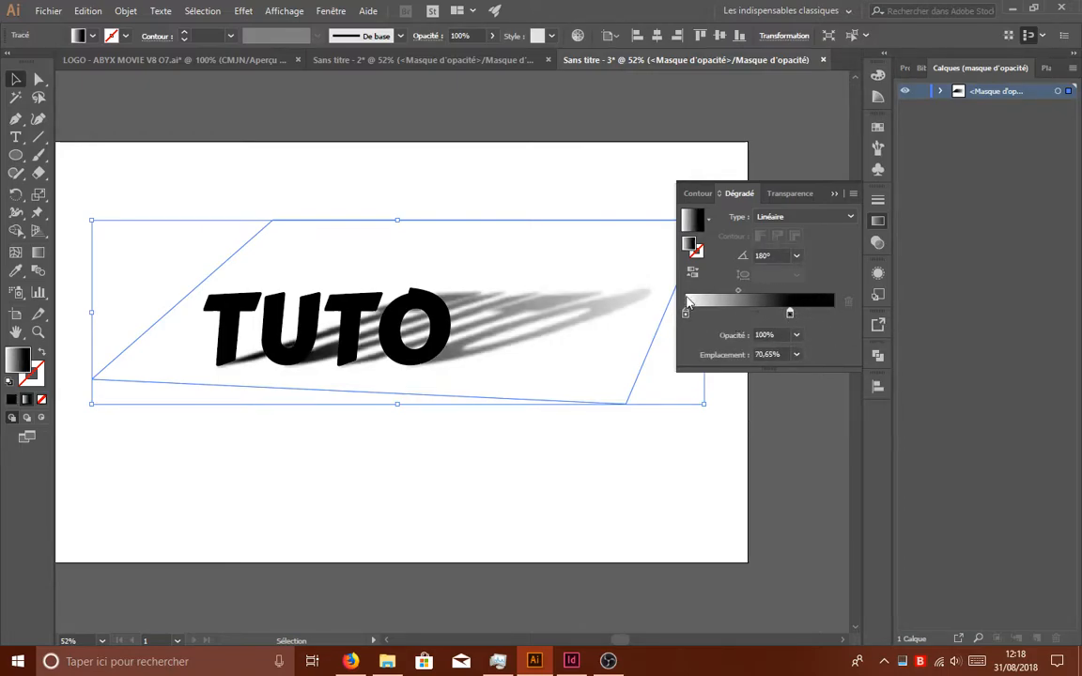
pyautogui.moveTo(685, 317); pyautogui.dragTo(718, 318)
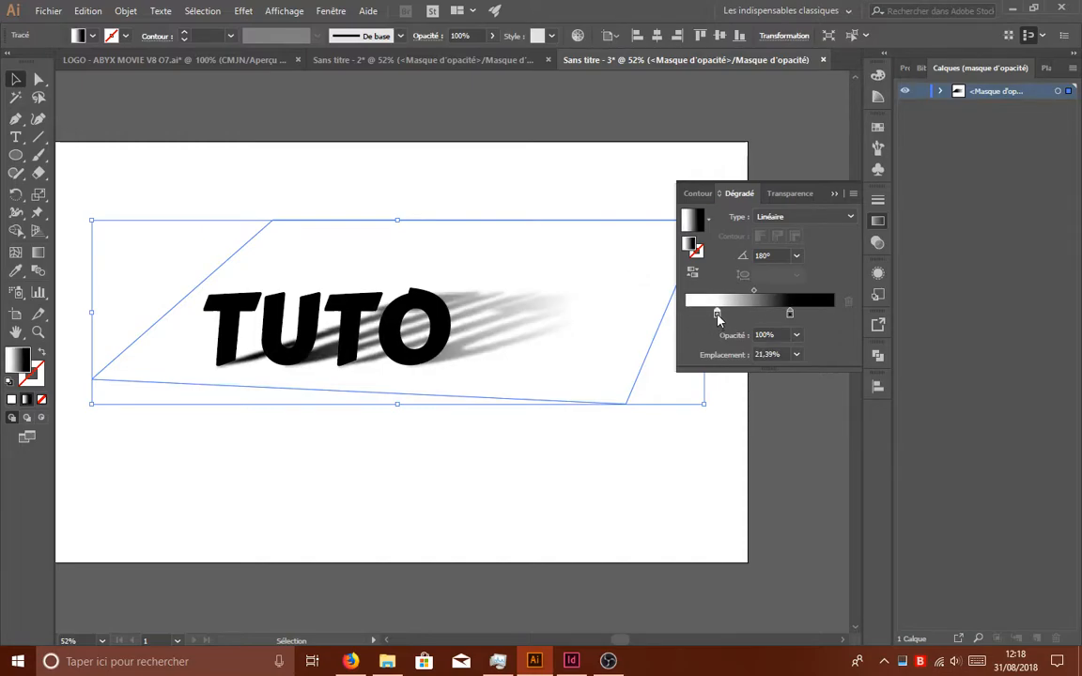
pyautogui.click(626, 166)
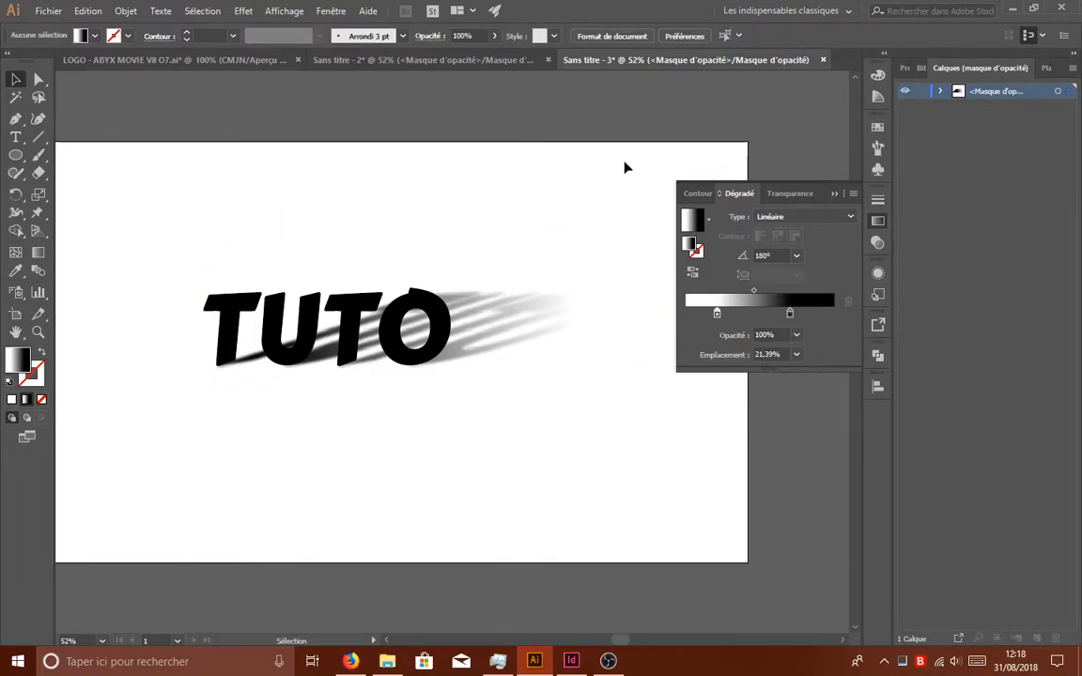
pyautogui.click(833, 194)
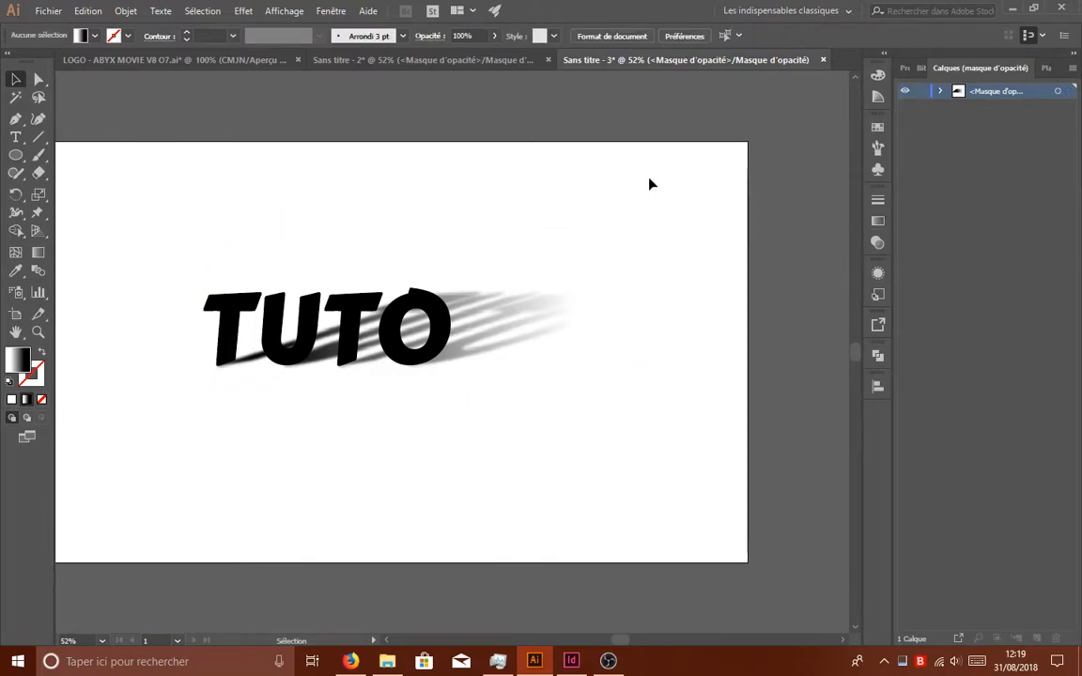
# - Compare the faded shadow with the version in the Sans titre - 2 document, and return to Sans titre - 3 with nothing selected
pyautogui.click(470, 341)
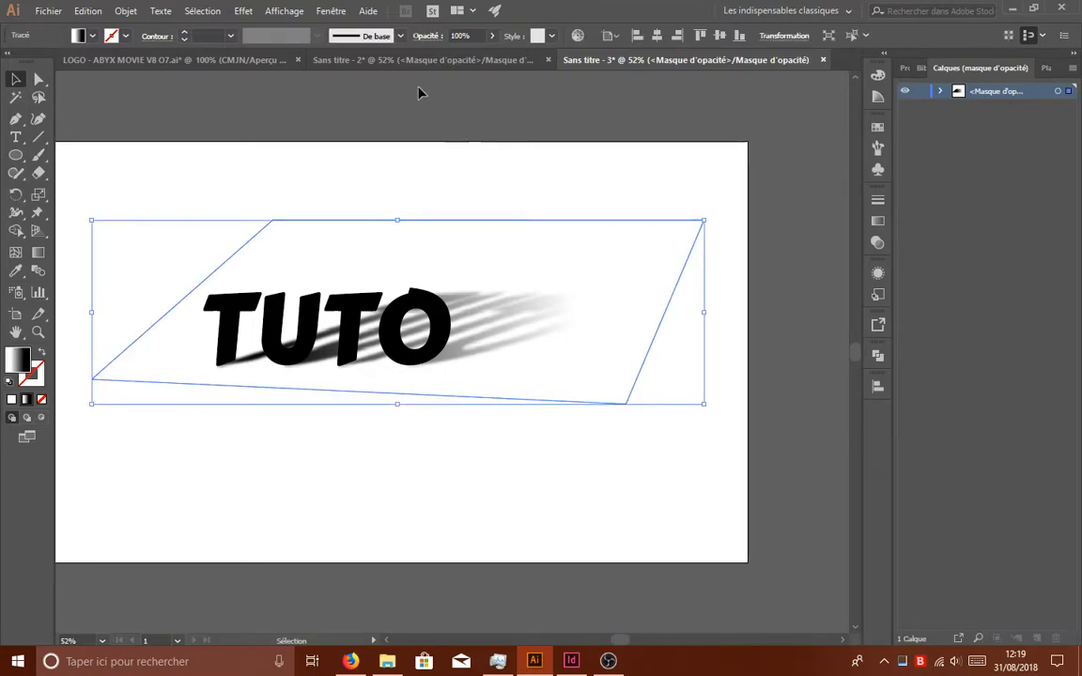
pyautogui.click(476, 72)
pyautogui.click(660, 61)
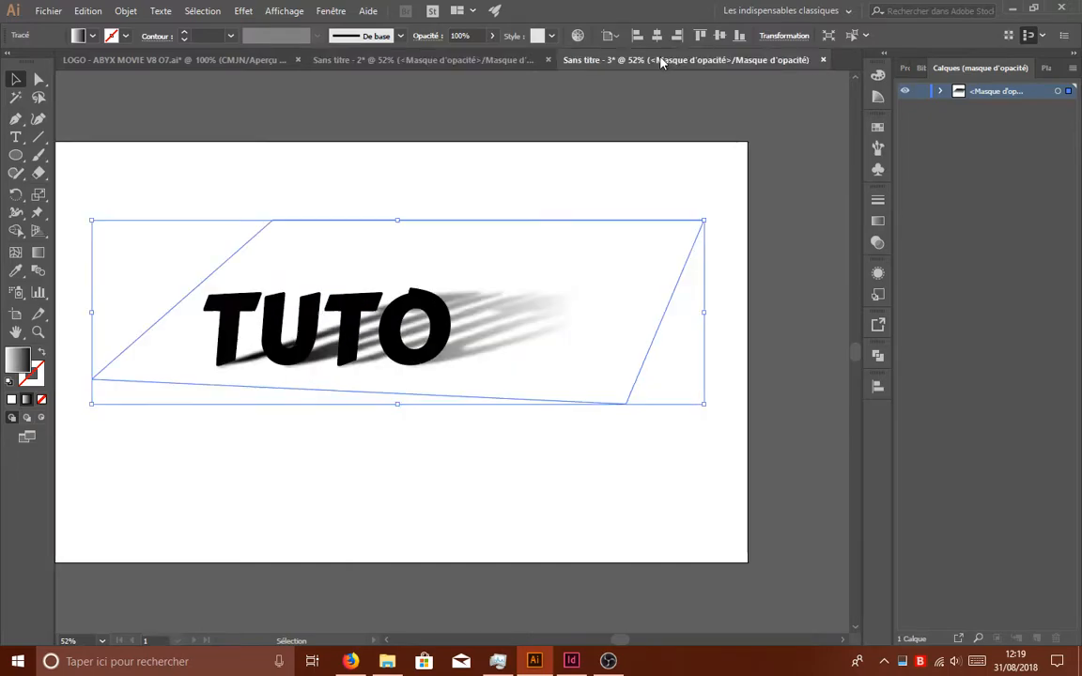
pyautogui.click(404, 60)
pyautogui.click(601, 61)
pyautogui.click(489, 60)
pyautogui.click(532, 111)
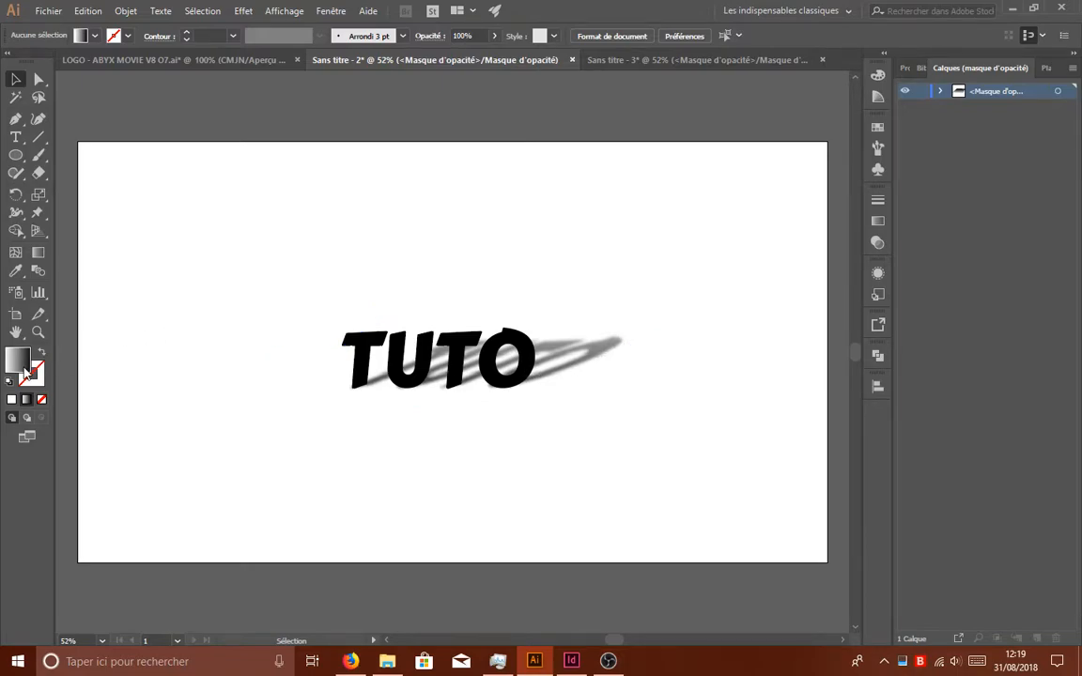
pyautogui.click(709, 63)
pyautogui.click(681, 174)
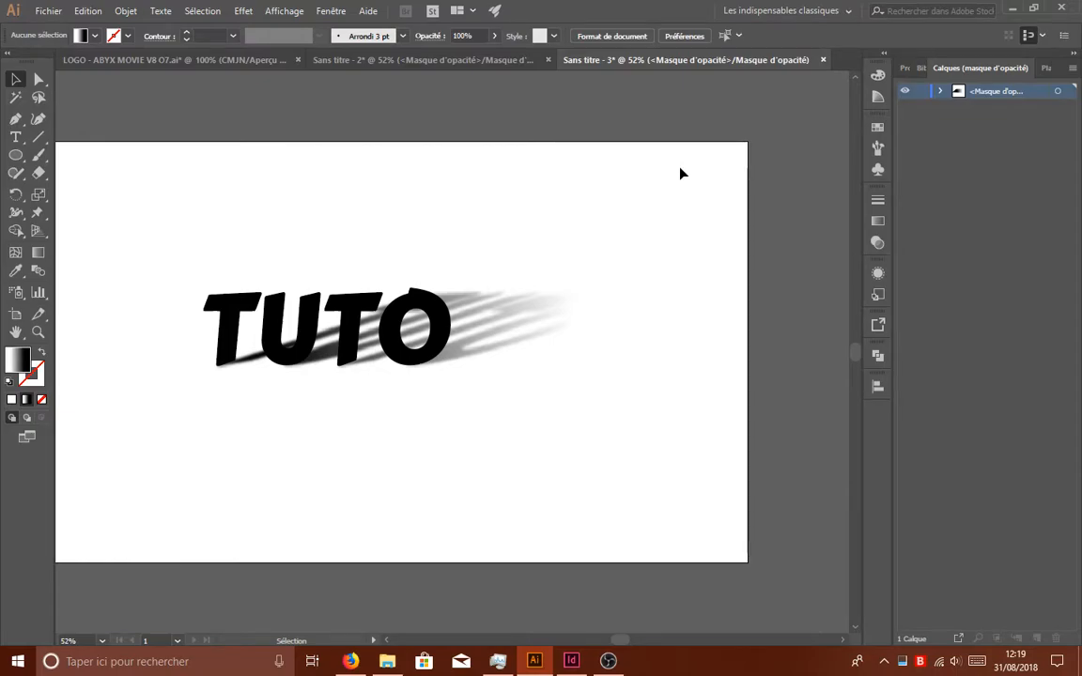